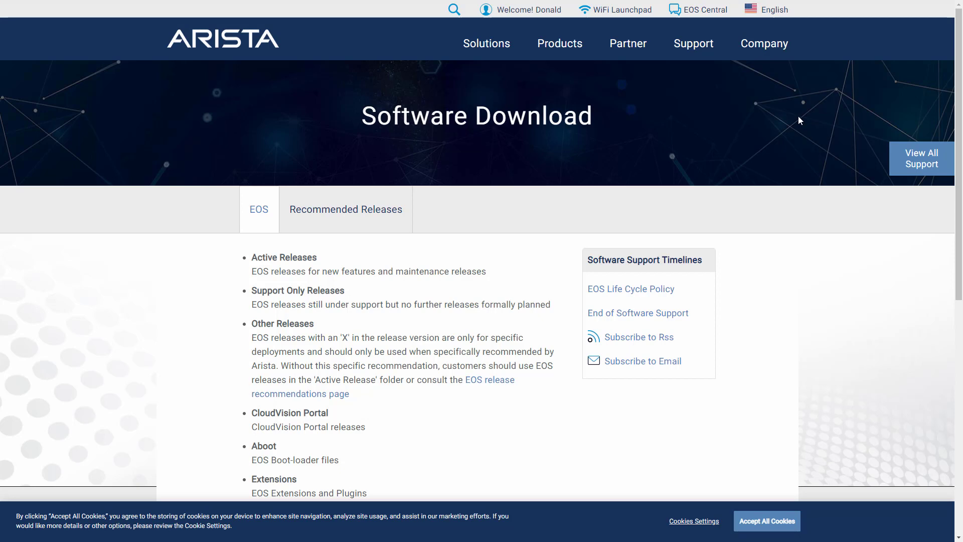
- Expand the vEOS-lab download folder and its Aboot and 4.26 subfolders
scroll(788, 147, down, 1)
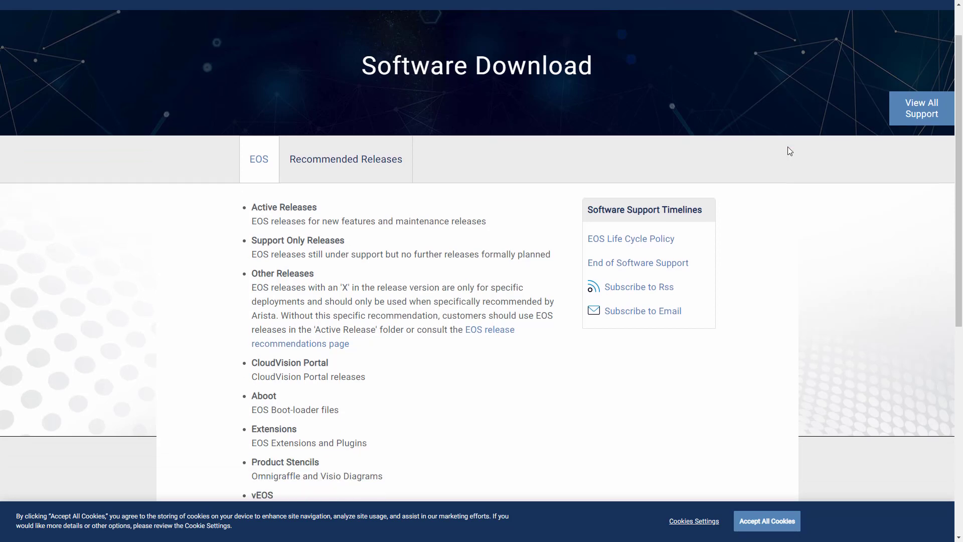
scroll(789, 150, down, 1)
scroll(789, 150, up, 2)
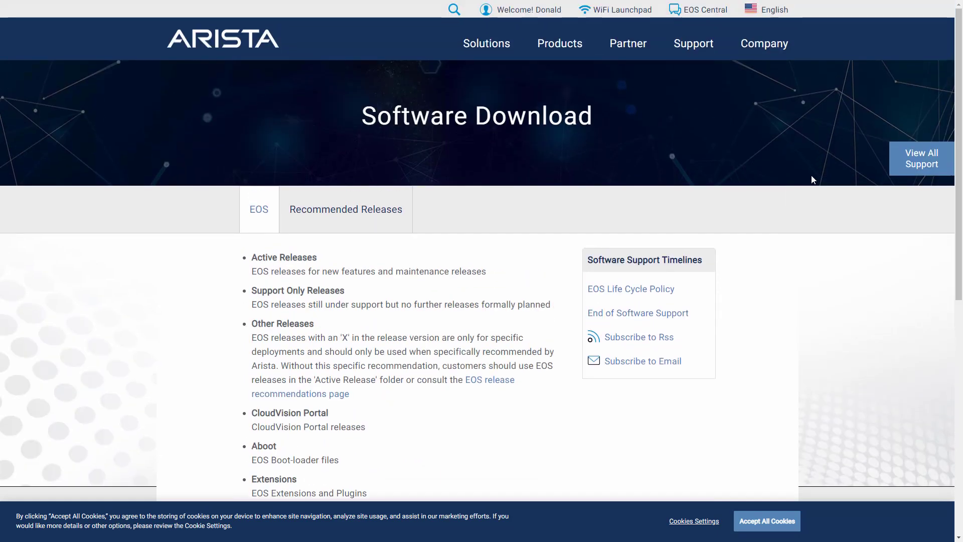
scroll(814, 179, down, 5)
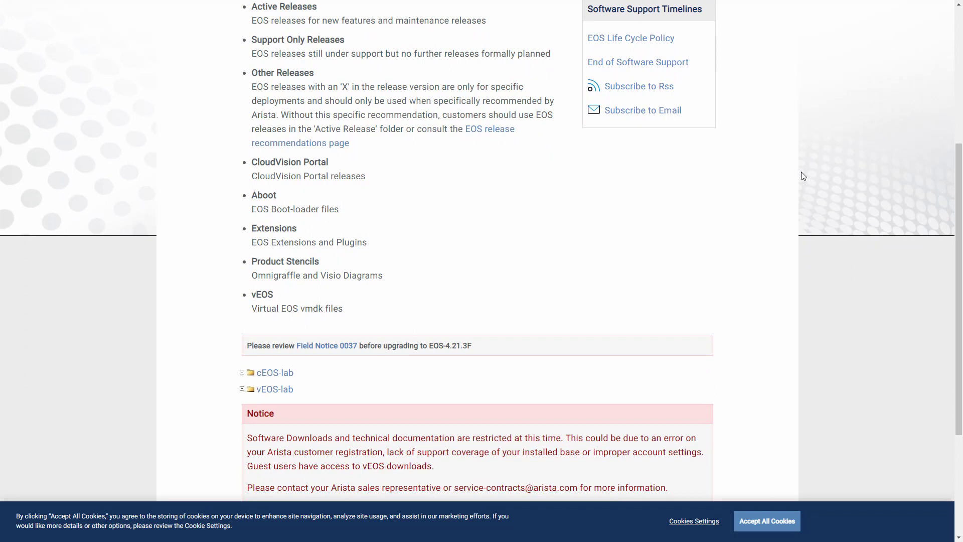
scroll(793, 184, down, 1)
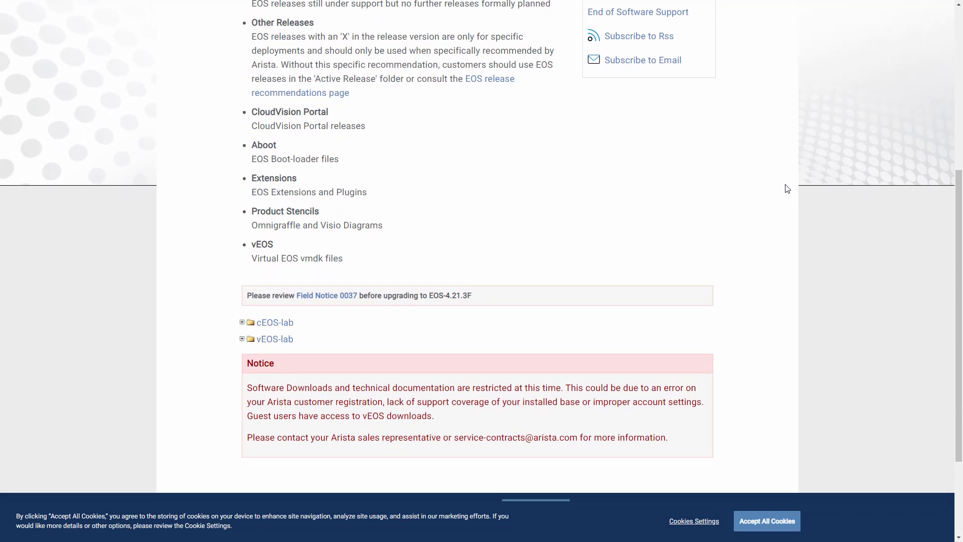
scroll(783, 188, down, 1)
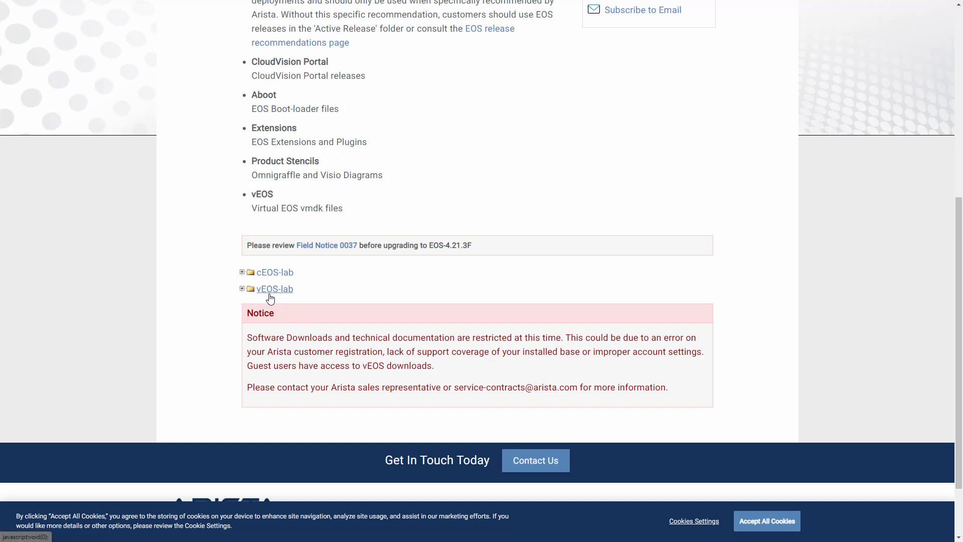
click(243, 291)
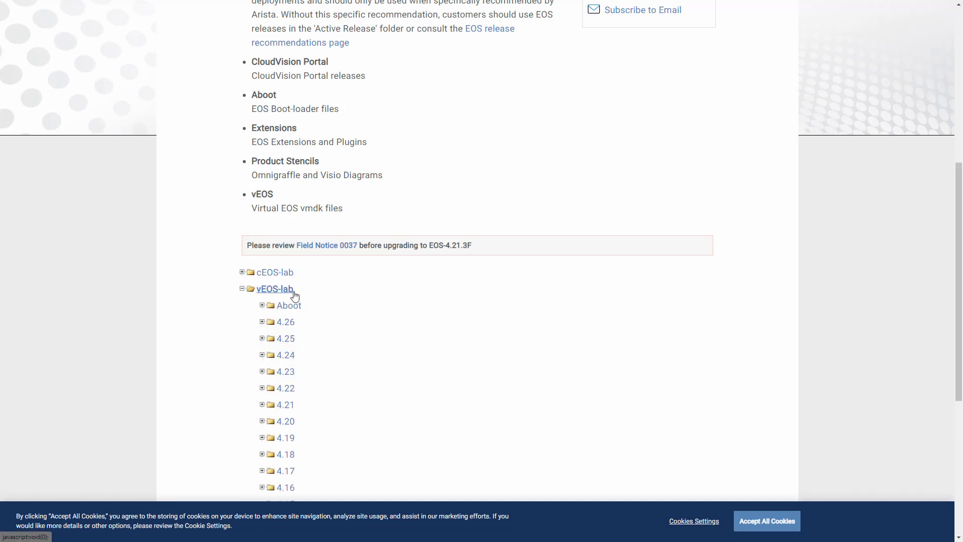
scroll(332, 307, down, 1)
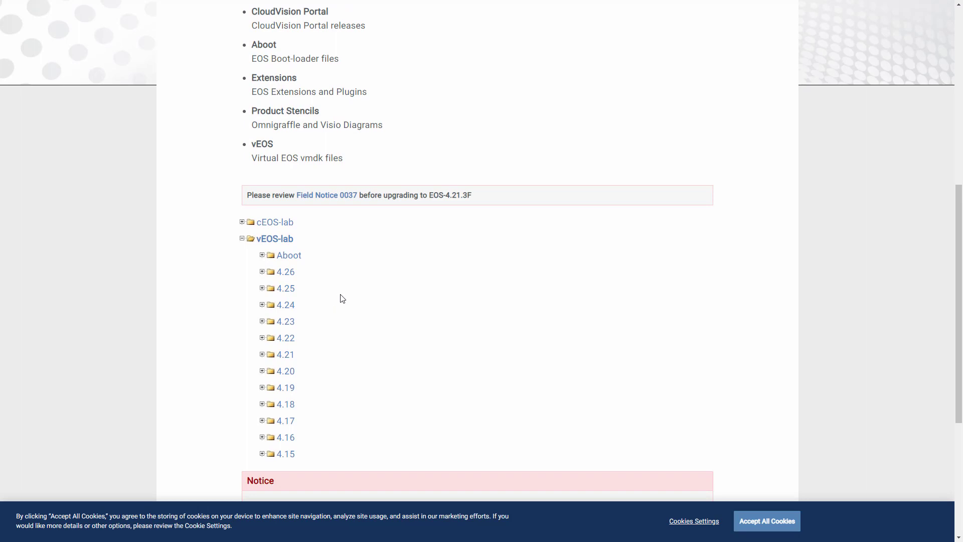
click(262, 255)
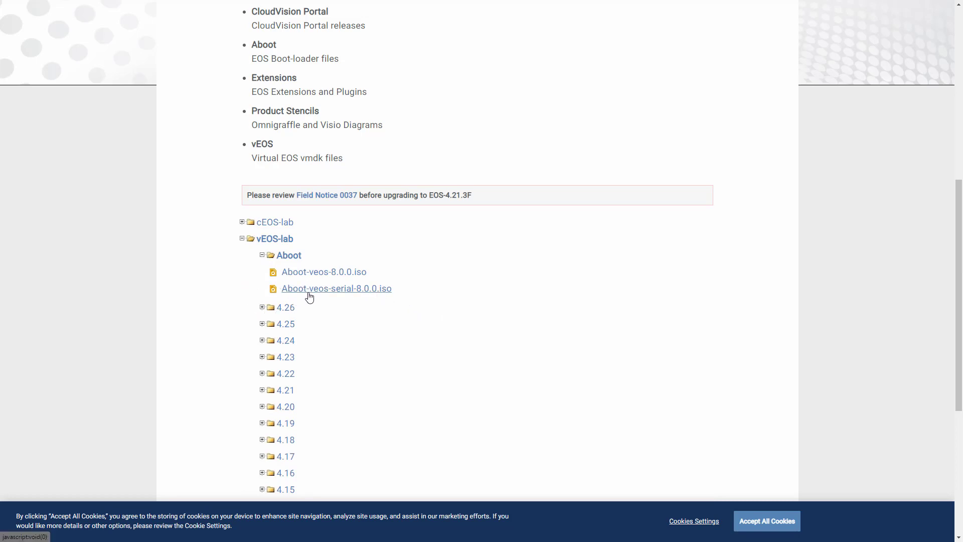
click(262, 308)
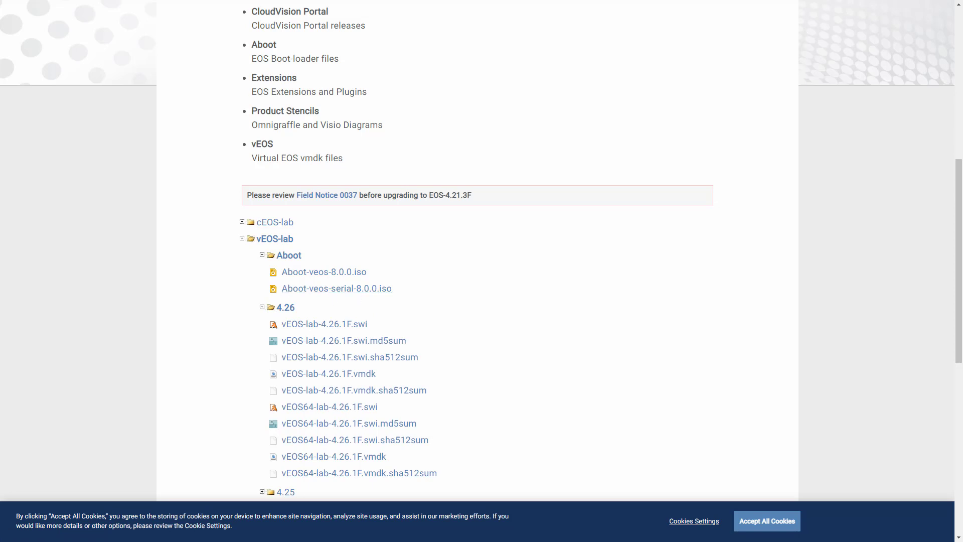
- Mark the serial Aboot 8.0.0 ISO, vEOS-lab-4.26.1F.vmdk and the 64-bit vmdk as needed files
drag(367, 299, 326, 300)
mouse_move(379, 384)
mouse_down()
mouse_move(264, 384)
mouse_move(313, 364)
mouse_move(387, 377)
mouse_move(363, 383)
mouse_up()
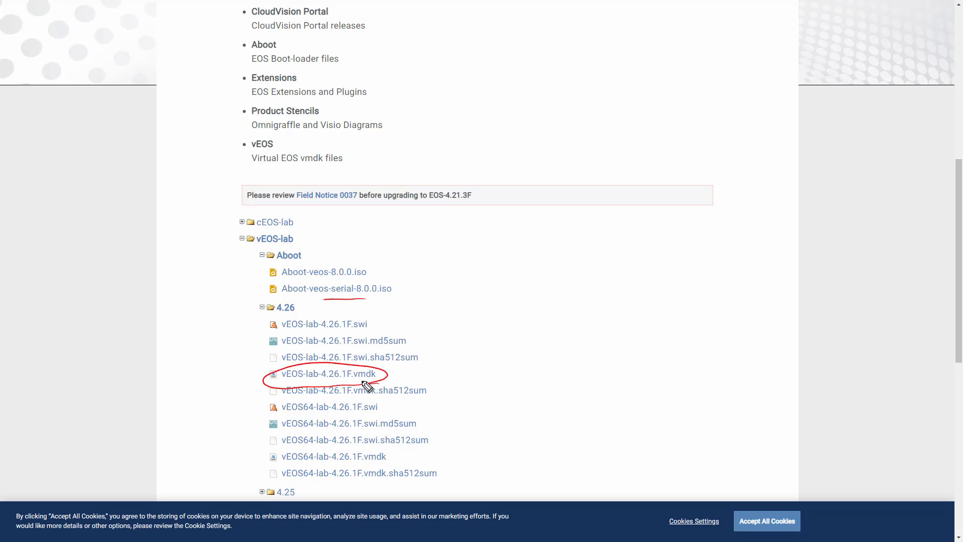
drag(385, 464, 275, 466)
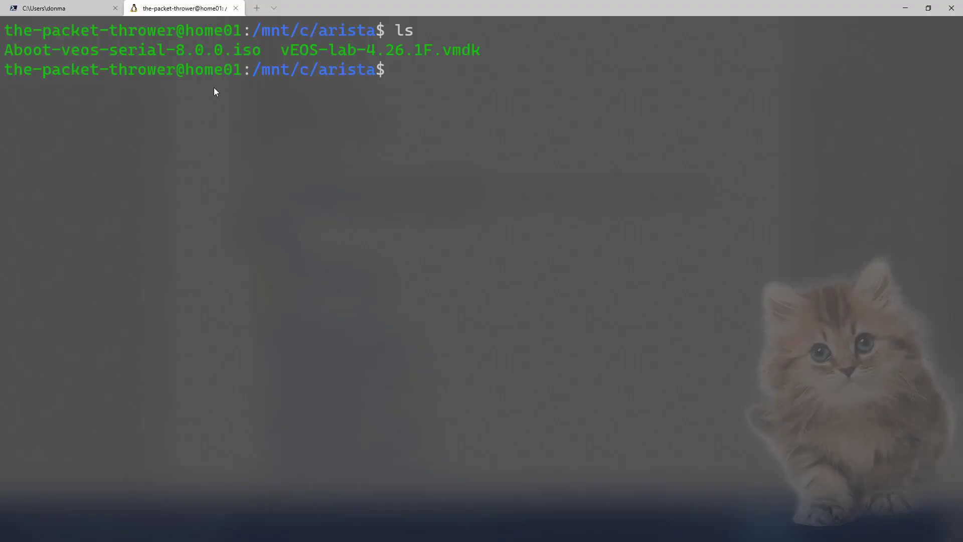
double_click(141, 53)
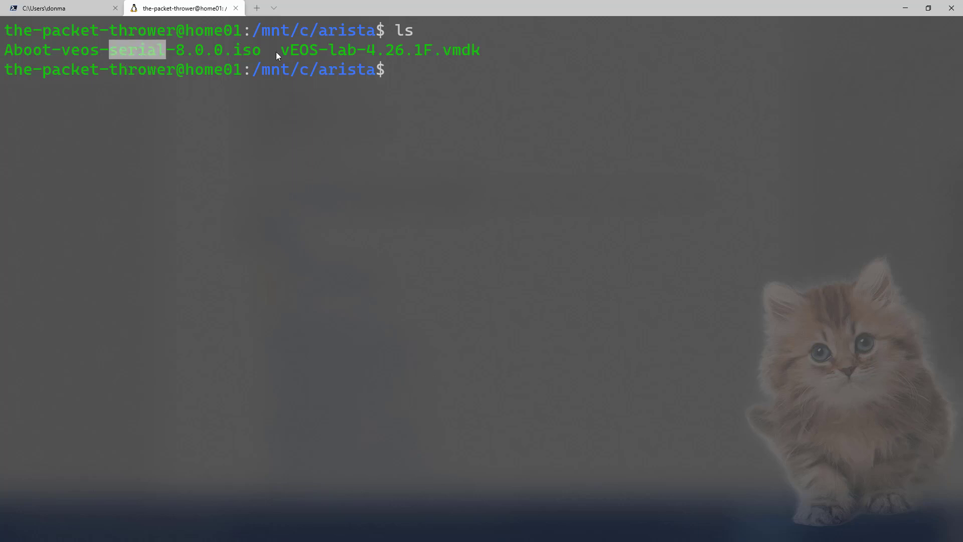
click(453, 53)
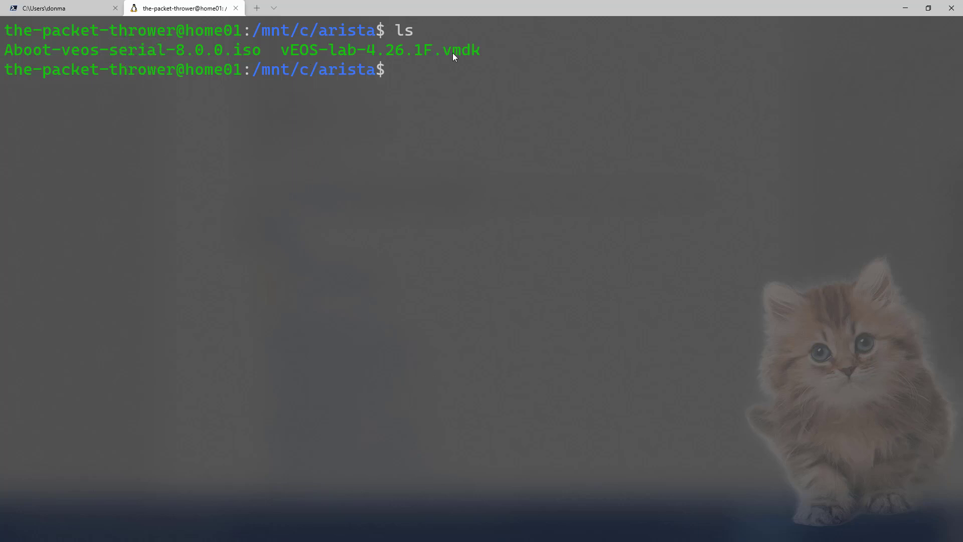
double_click(453, 53)
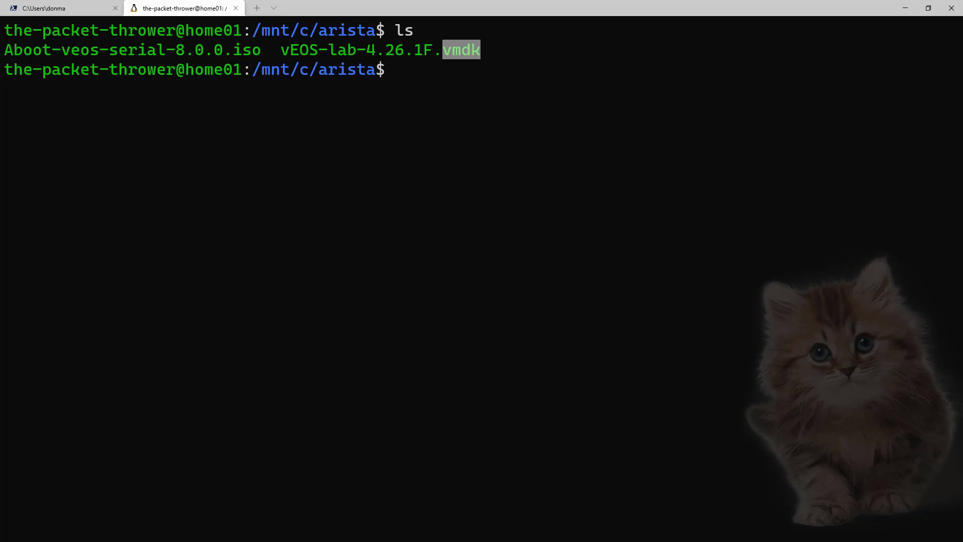
mouse_move(366, 236)
mouse_down()
mouse_move(375, 211)
mouse_move(365, 233)
mouse_move(400, 241)
mouse_up()
mouse_move(419, 205)
mouse_down()
mouse_move(465, 221)
mouse_move(520, 197)
mouse_up()
mouse_move(486, 275)
mouse_down()
mouse_move(499, 315)
mouse_move(542, 300)
mouse_move(530, 324)
mouse_up()
drag(605, 275, 607, 326)
drag(635, 296, 722, 265)
drag(242, 60, 262, 59)
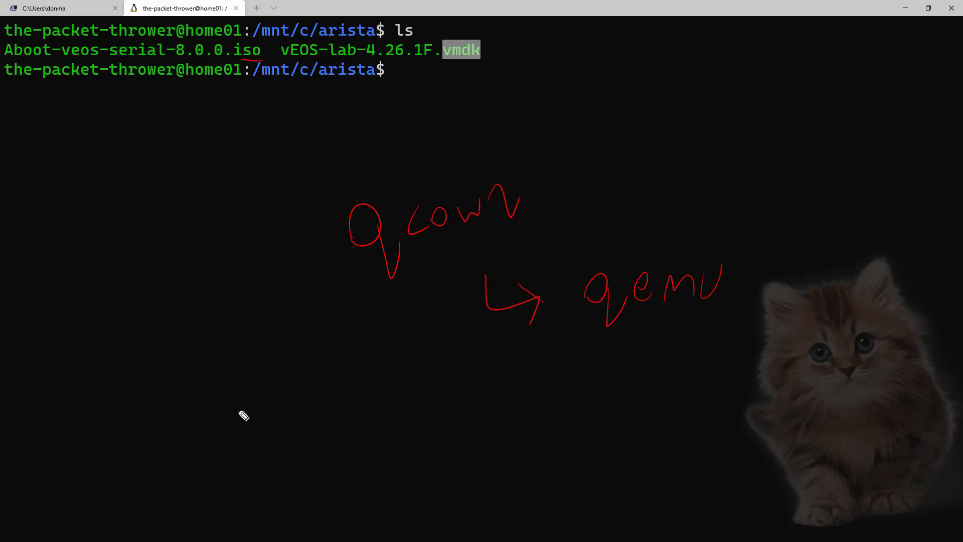
drag(254, 390, 258, 412)
mouse_move(234, 352)
mouse_down()
mouse_move(259, 420)
mouse_move(286, 416)
mouse_up()
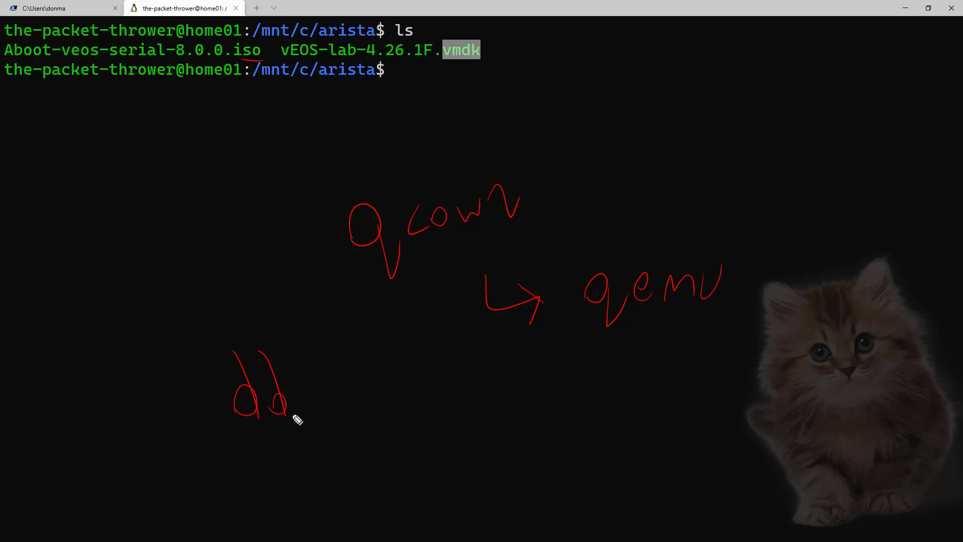
mouse_move(462, 386)
mouse_down()
mouse_move(478, 415)
mouse_move(487, 394)
mouse_move(499, 396)
mouse_move(488, 388)
mouse_move(529, 401)
mouse_up()
mouse_move(542, 384)
mouse_down()
mouse_move(638, 401)
mouse_move(665, 420)
mouse_move(629, 436)
mouse_up()
click(600, 370)
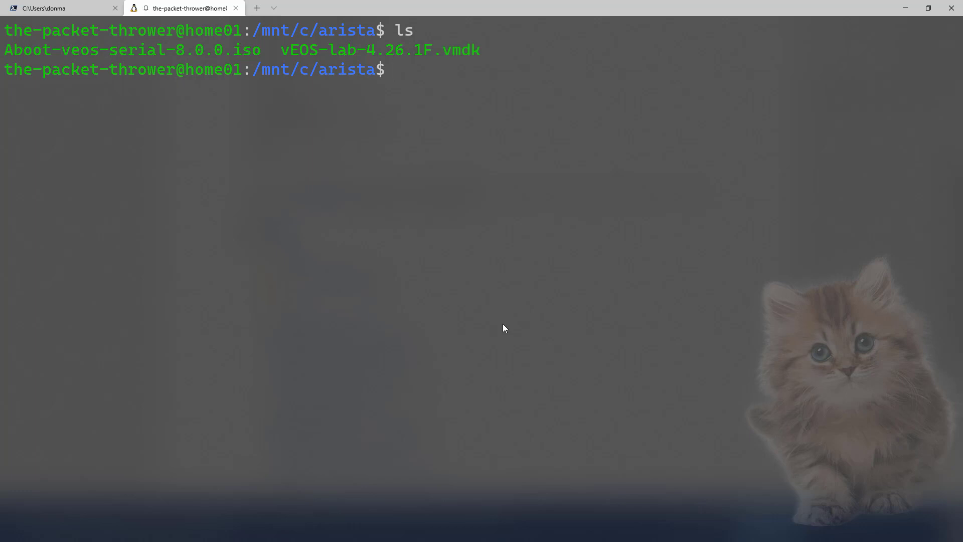
- Run dd if=Aboot-veos-serial-8.0.0.iso of=Aboot-veos-serial-8.0.0.img to create the raw image
text(dd if=)
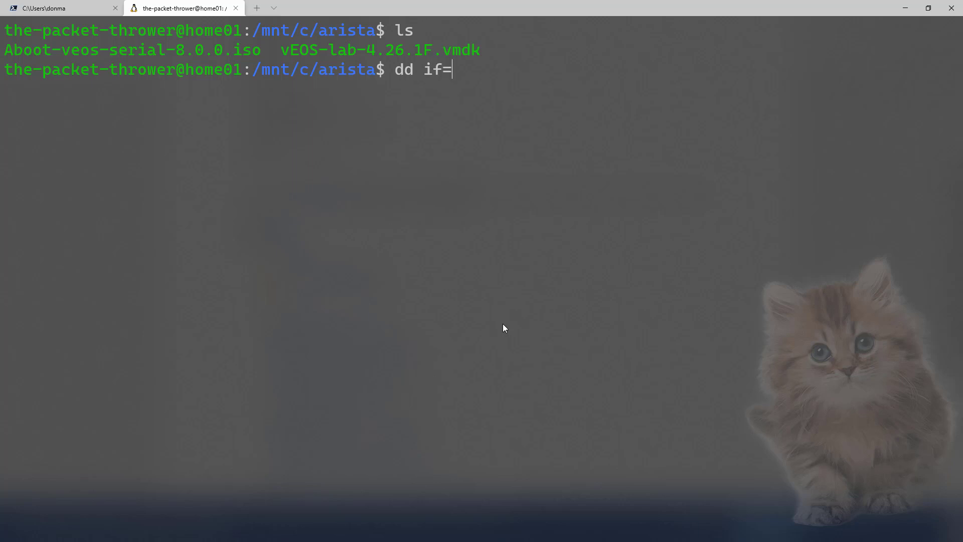
text(Ab)
key(Tab)
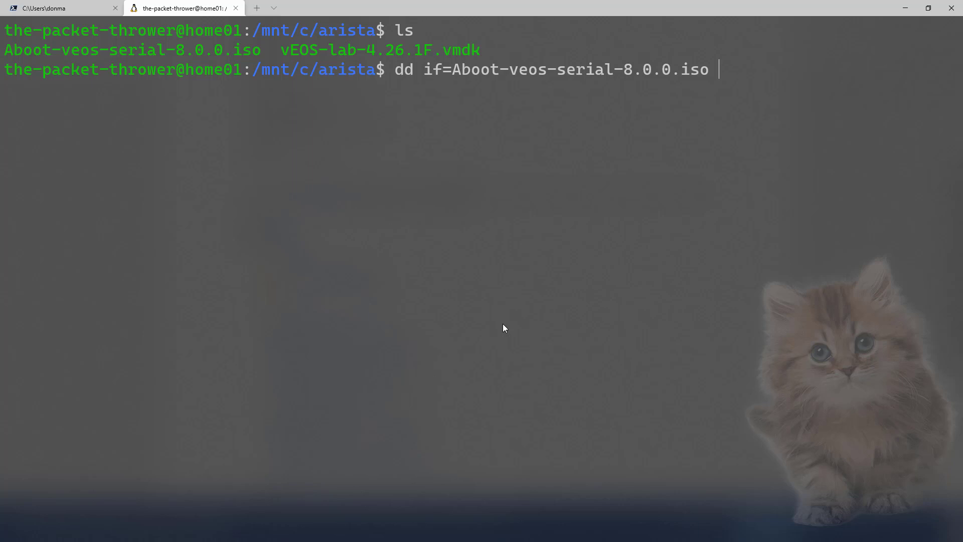
text(-)
key(BackSpace)
text(f)
key(BackSpace)
text(of=Ab)
key(Tab)
key(BackSpace)
key(BackSpace)
key(BackSpace)
key(BackSpace)
text(img)
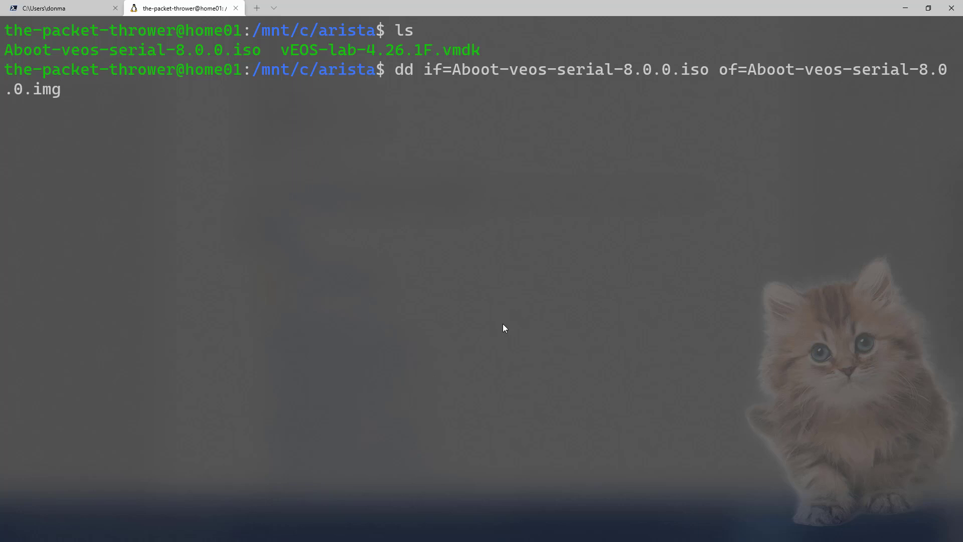
key(Return)
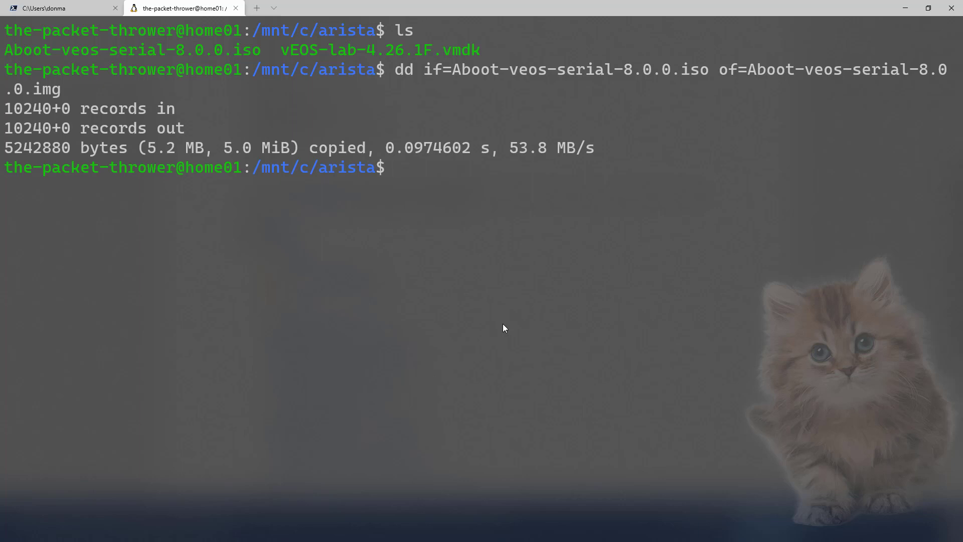
- Convert raw Aboot-veos-serial-8.0.0.img into Aboot-veos-serial-8.0.0.qcow2 with qemu-img convert
text(qemu-img)
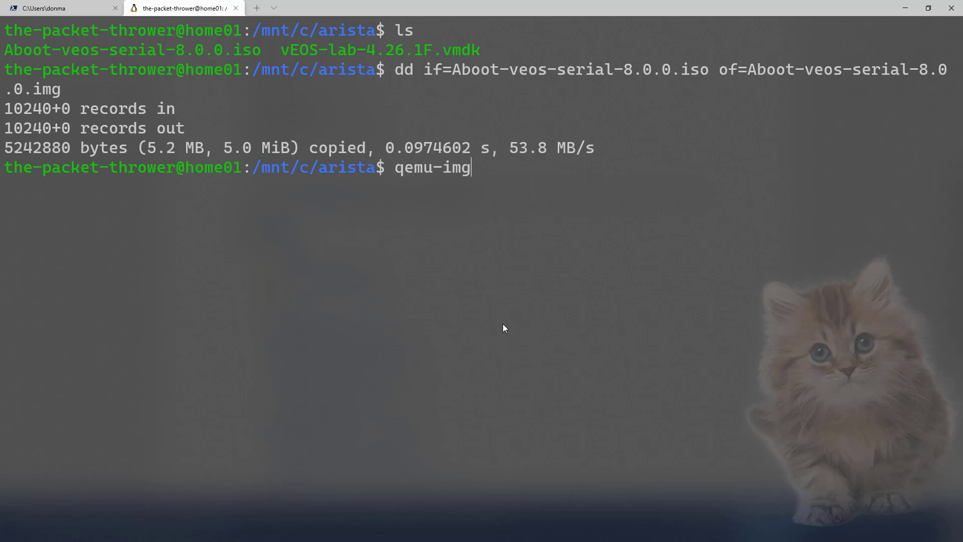
text( convet)
key(BackSpace)
text(rt)
drag(464, 168, 397, 166)
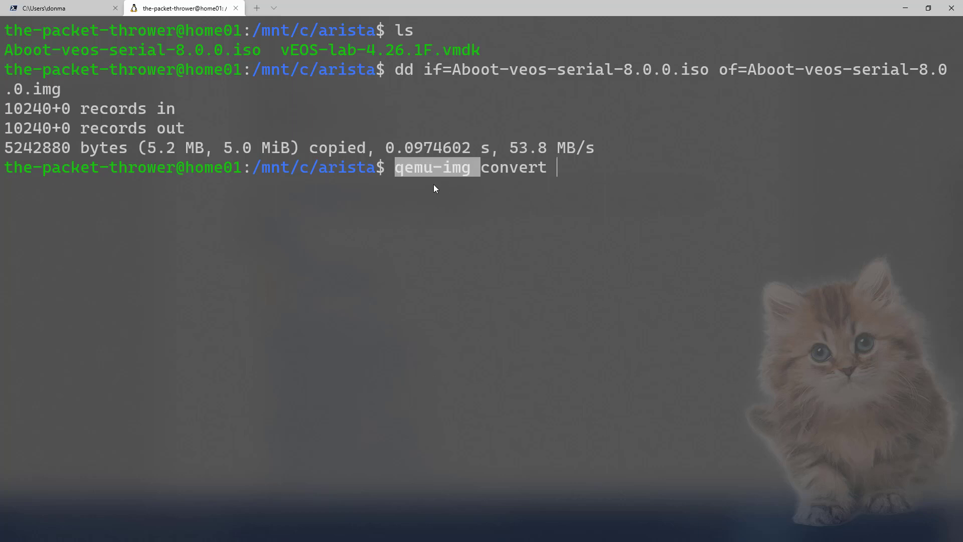
click(583, 171)
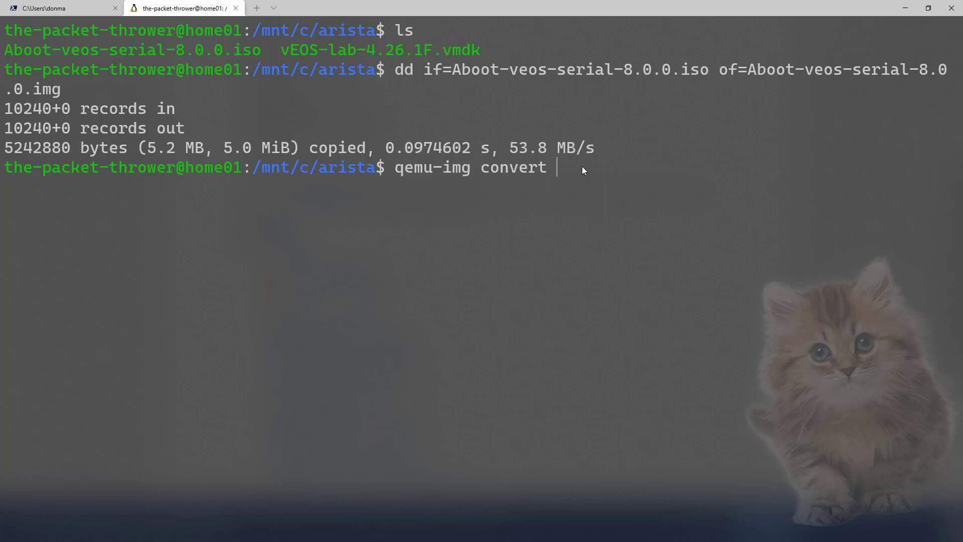
text(raw -O qcow)
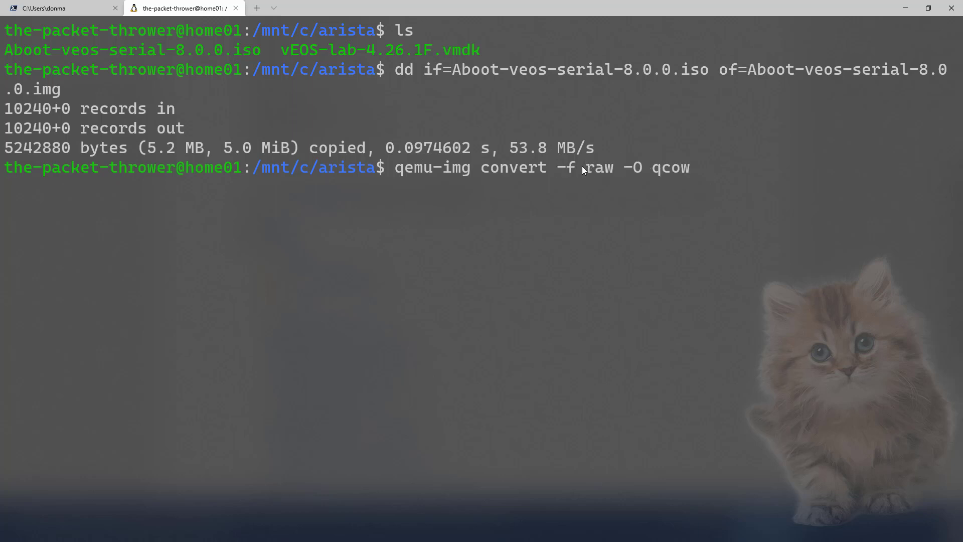
text(2 Ab)
key(Tab)
text(i)
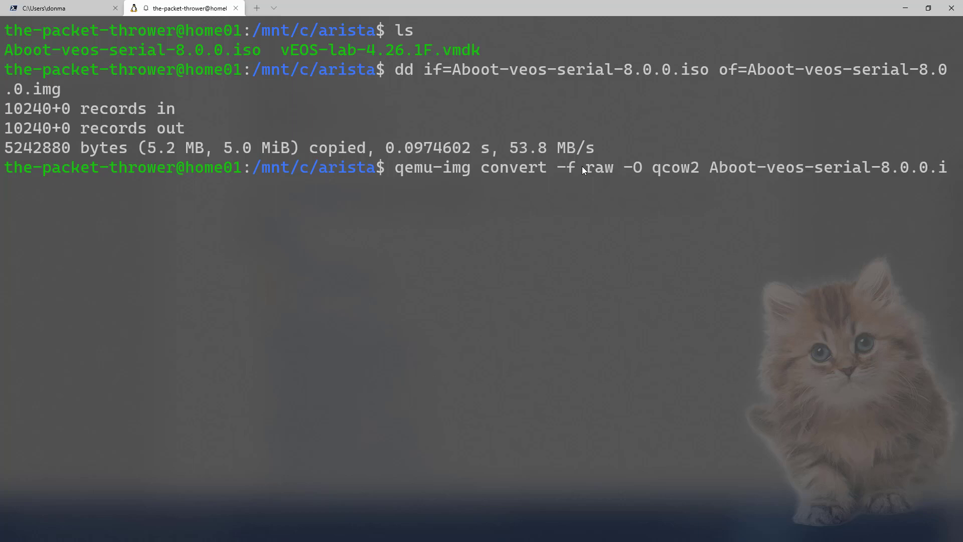
text(mg )
text(Ab)
key(Tab)
text(i)
key(BackSpace)
text(qcoe)
key(BackSpace)
text(w2)
key(Return)
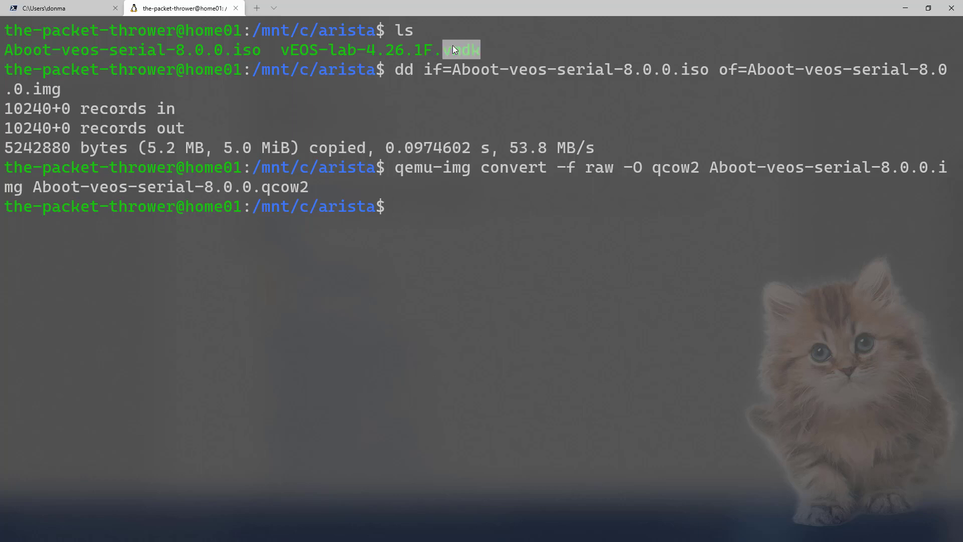
- Convert vEOS-lab-4.26.1F.vmdk to vEOS-lab-4.26.1F.qcow2 and list the folder with ls -al
text(qemu-im)
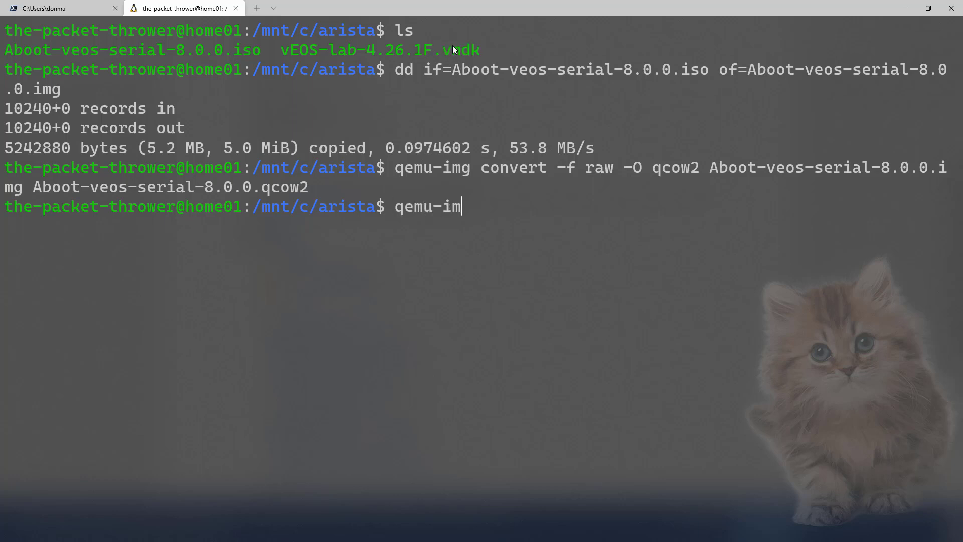
text(g convert -f )
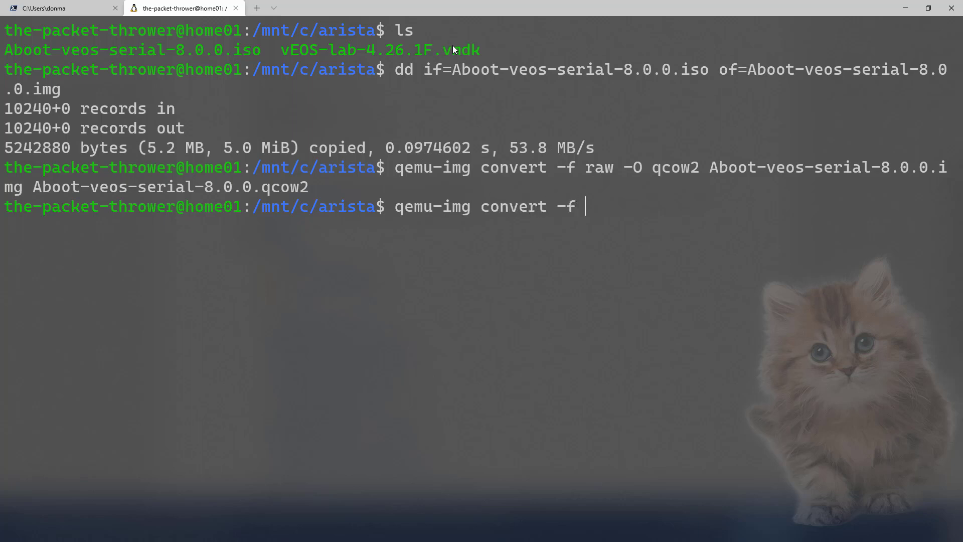
text(vmdk )
text(vE)
key(Tab)
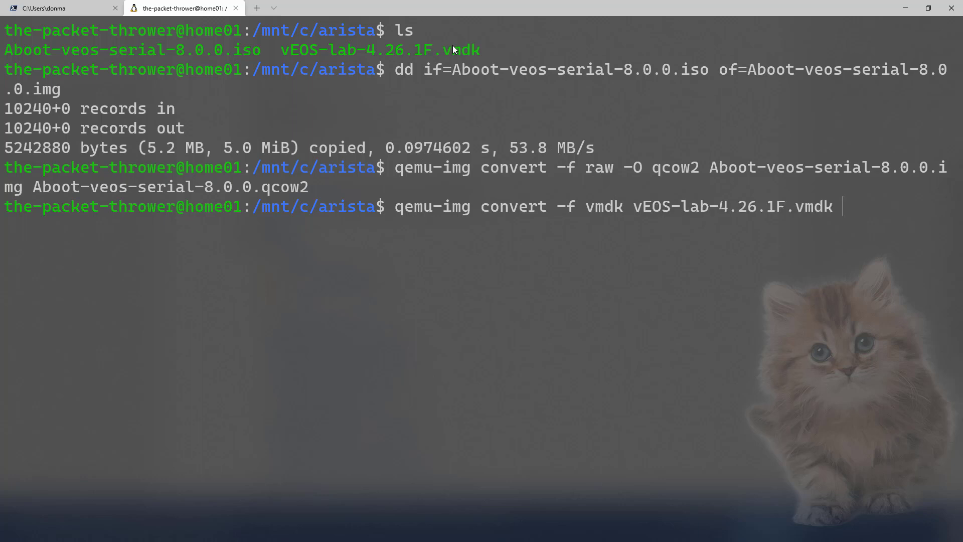
text(vEOS-lab-4.26.1F.vmdk)
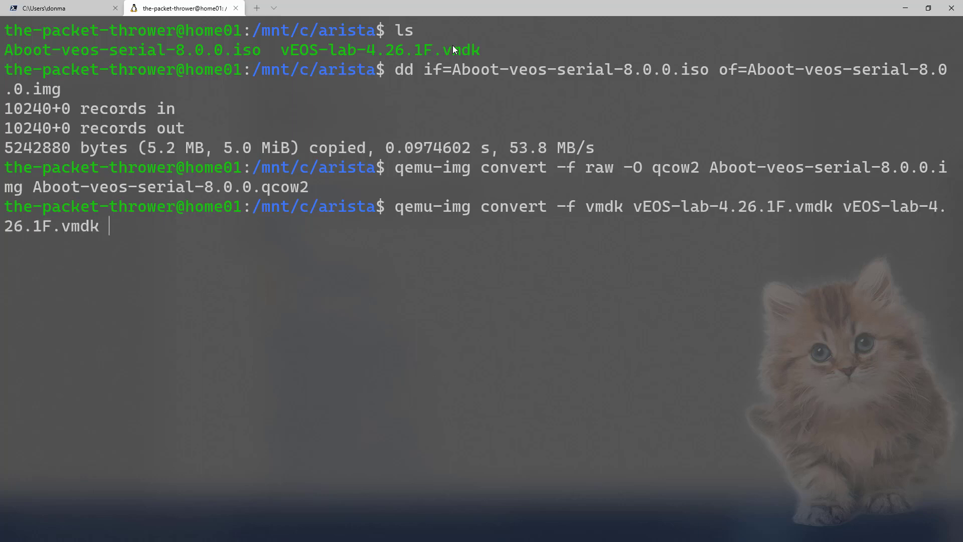
key(BackSpace)
key(BackSpace)
key(BackSpace)
key(BackSpace)
text(qcow2)
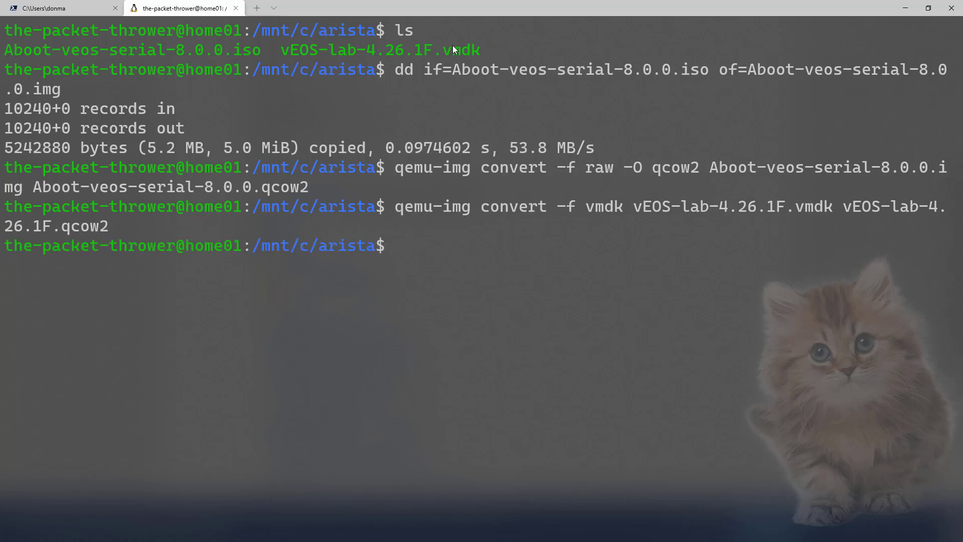
text(ls -al)
key(Return)
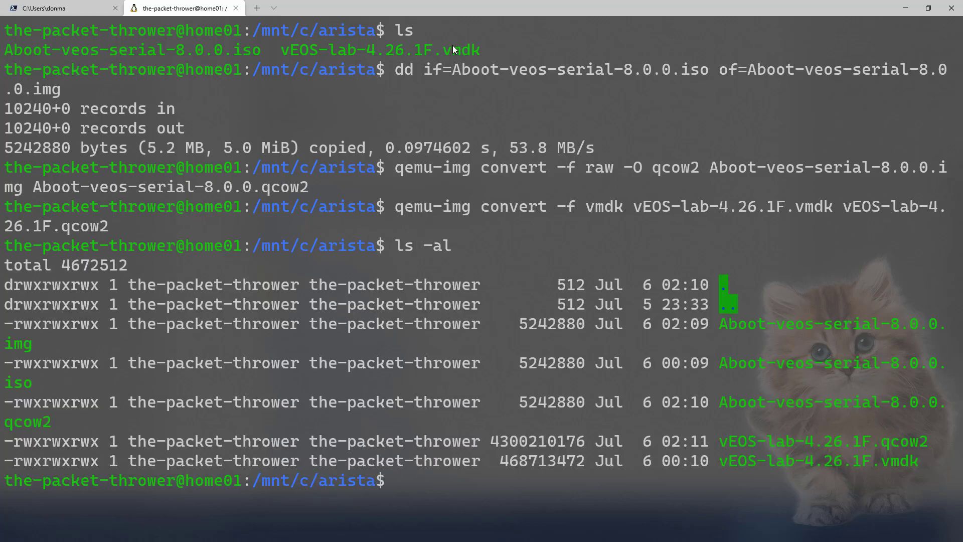
- List only the qcow2 images with ls -al *qcow* and highlight the two resulting files
text(ls -al )
text(*qc)
key(BackSpace)
text(qo)
key(BackSpace)
text(cow*)
key(Return)
key(ctrl+minus)
drag(878, 441, 3, 400)
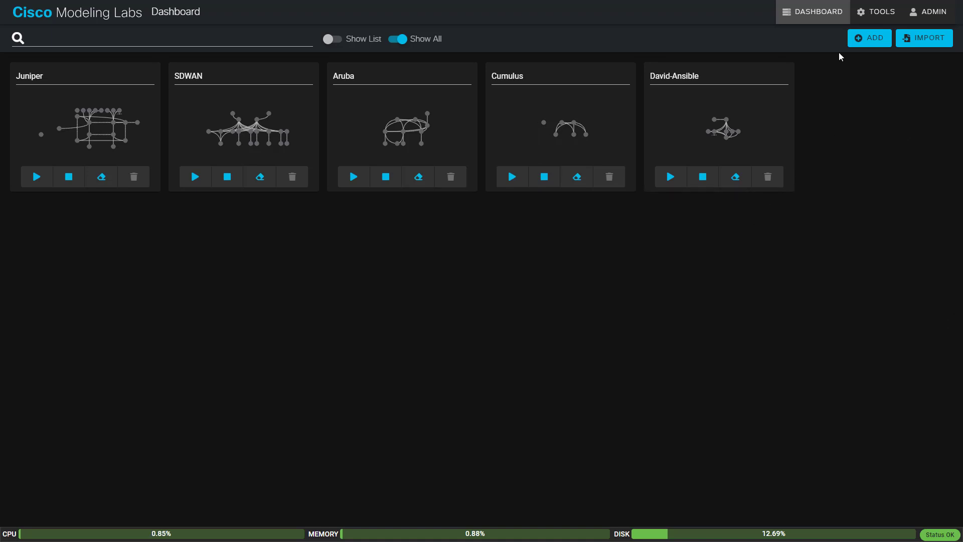
- Reach the Image File Upload page via Tools > Node and Image Definitions > Image Definitions > Manage
click(876, 13)
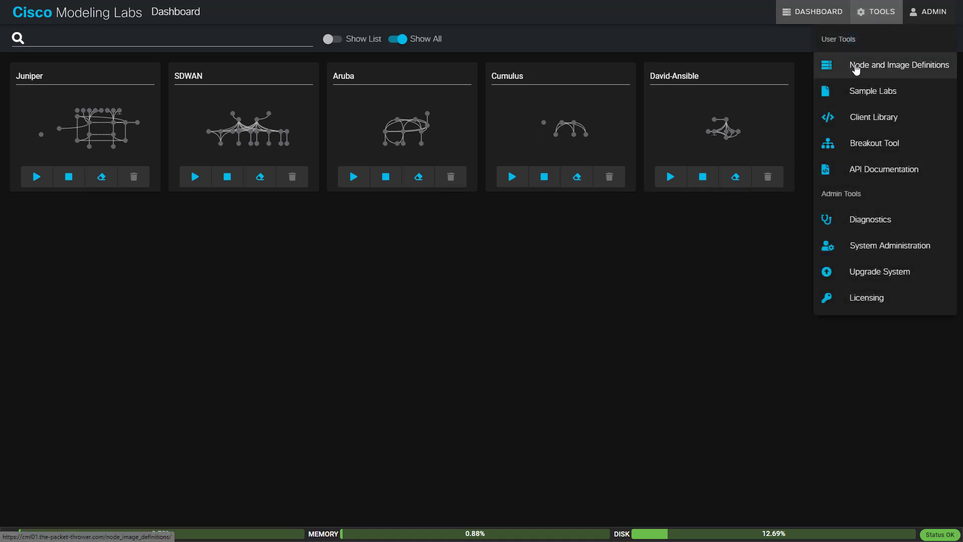
click(896, 66)
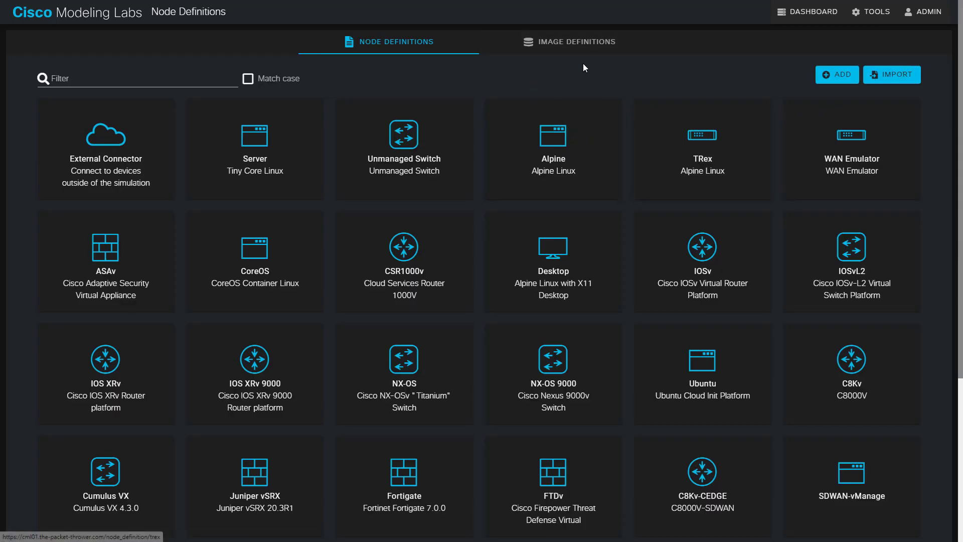
click(577, 42)
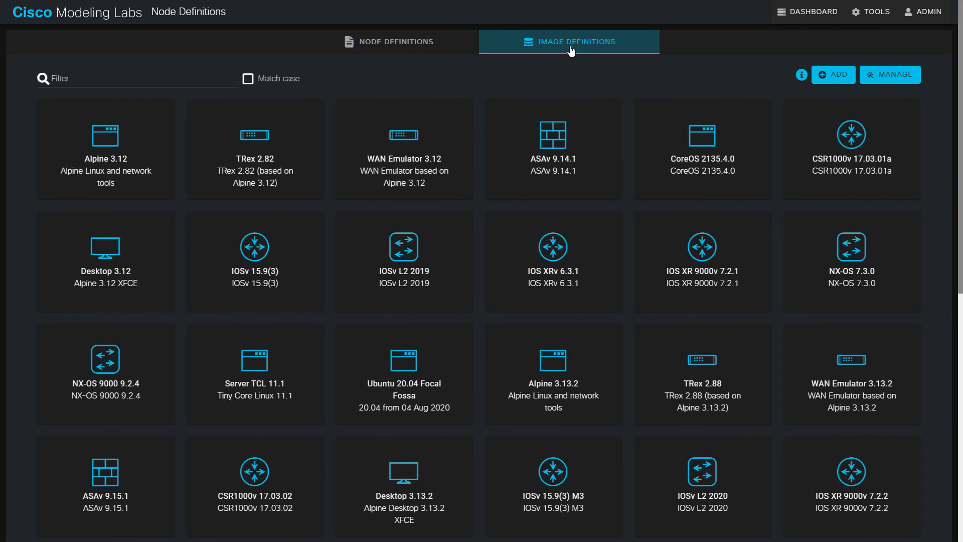
click(900, 80)
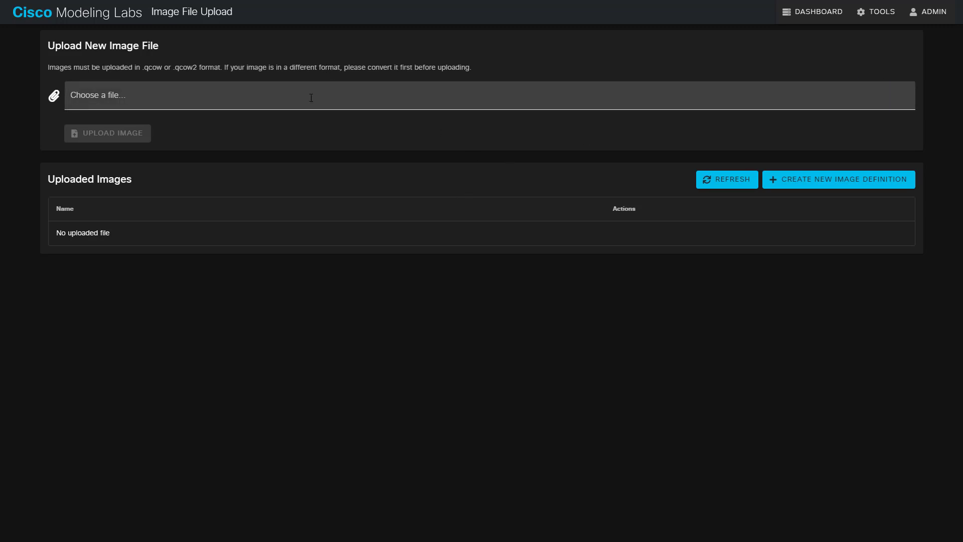
- Upload Aboot-veos-serial-8.0.0.qcow2, then select vEOS-lab-4.26.1F.qcow2 as the second image
click(147, 98)
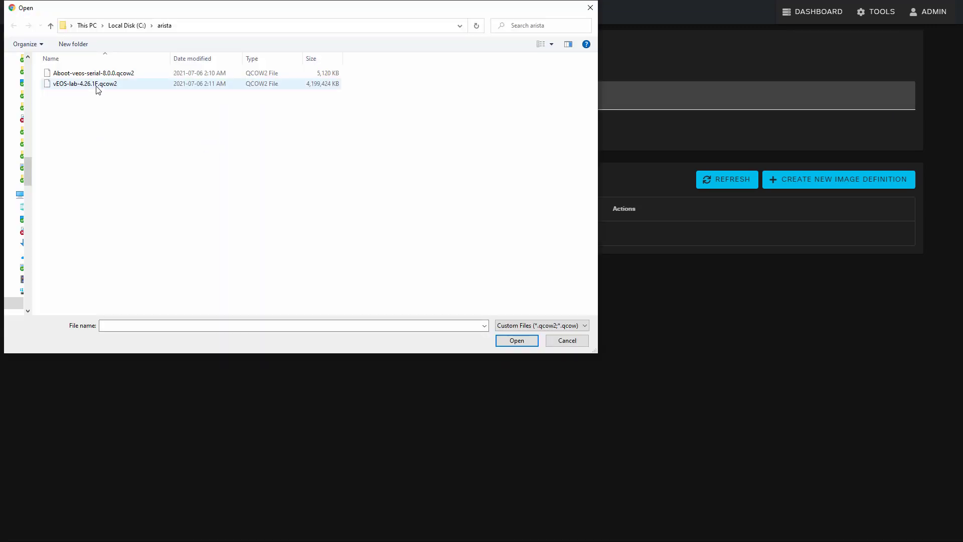
double_click(100, 72)
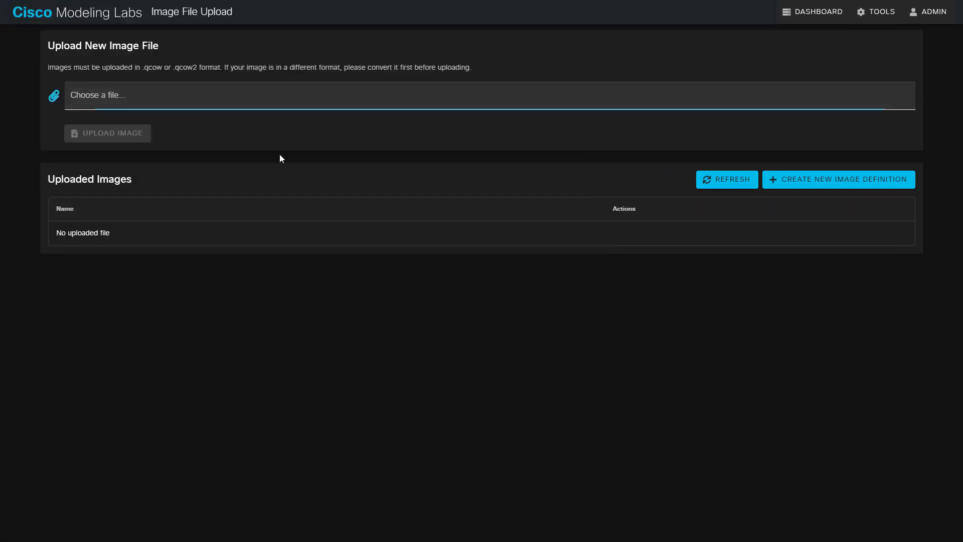
click(121, 134)
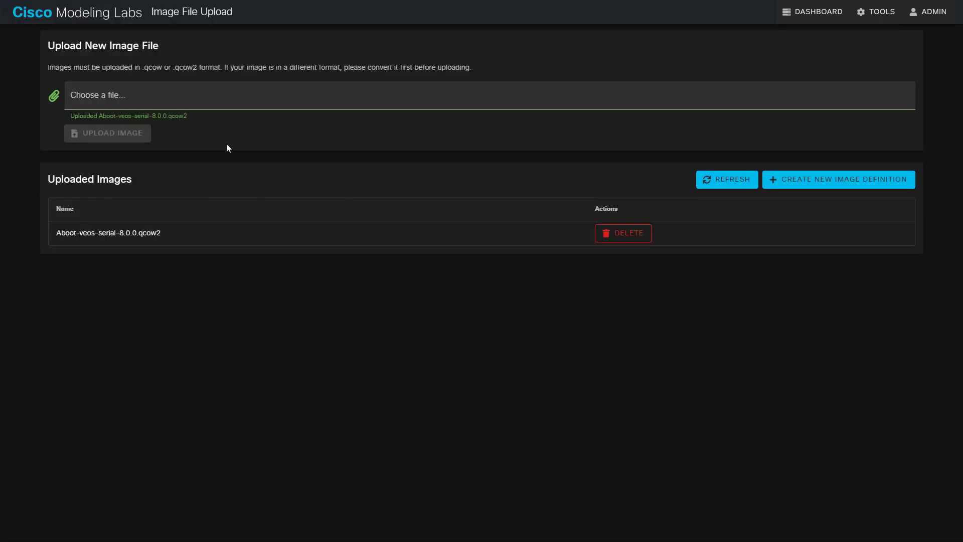
click(300, 94)
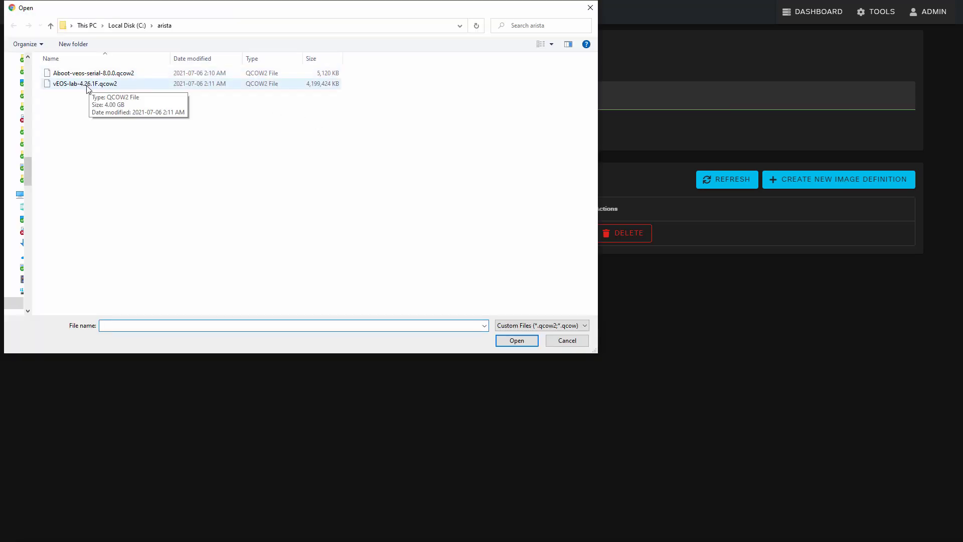
double_click(86, 83)
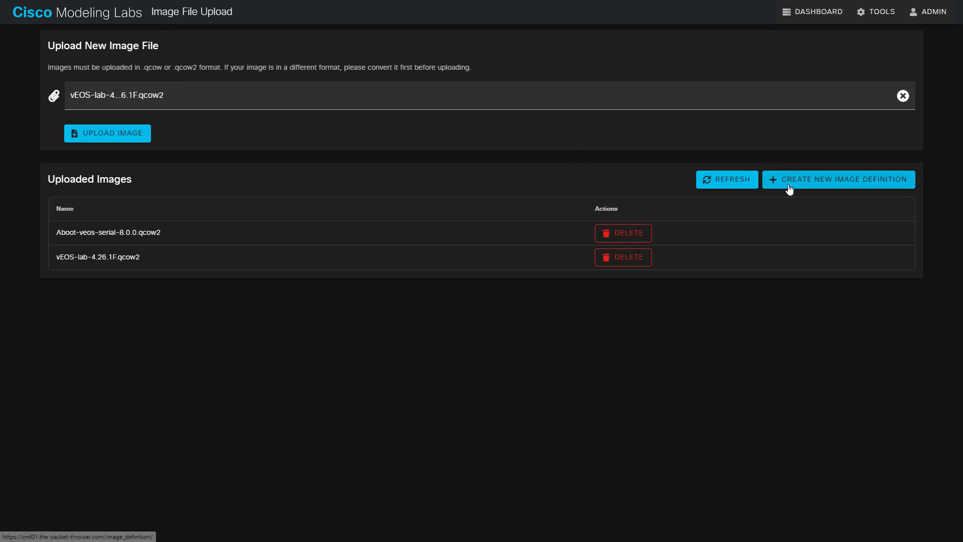
- Start a new node definition with ID Arista-vEOS and a short switch-use description
click(873, 18)
click(874, 62)
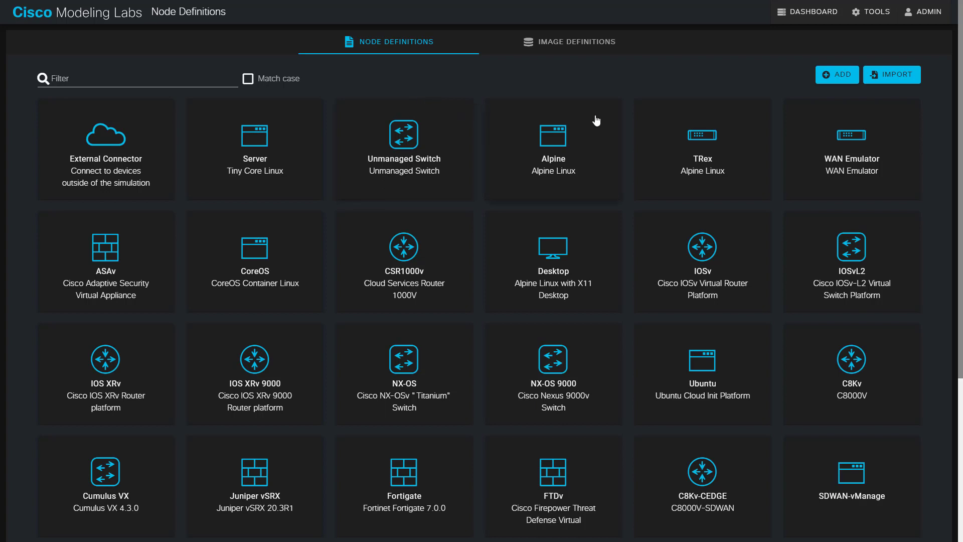
click(839, 76)
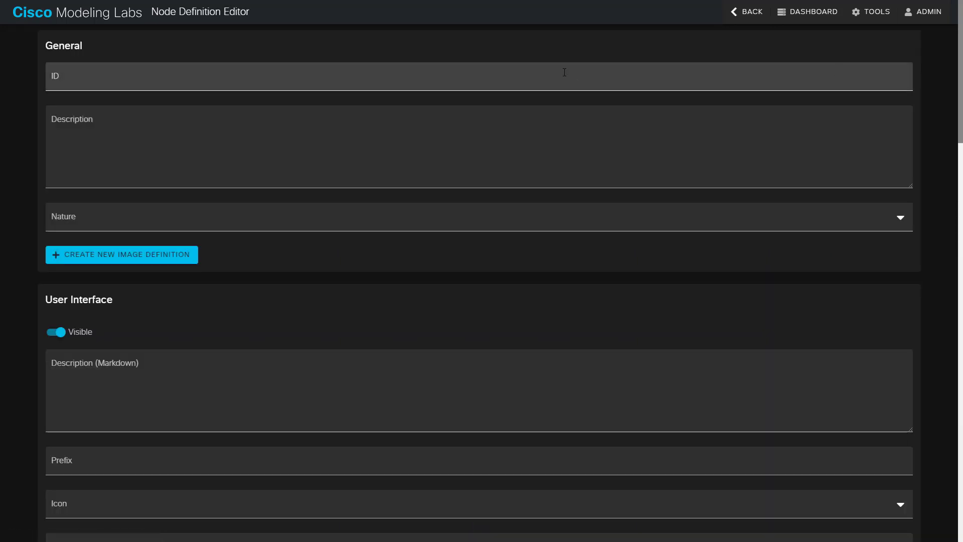
click(253, 65)
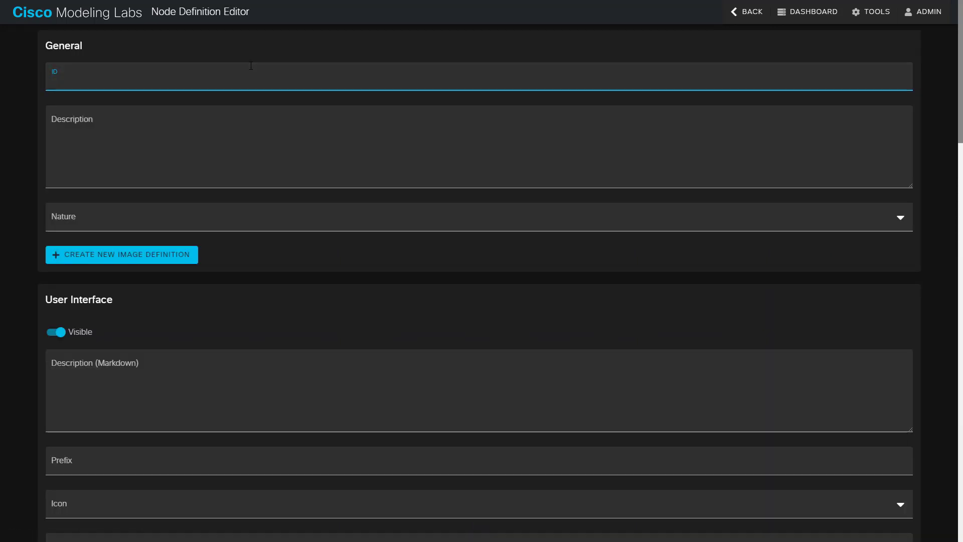
text(Arista-v)
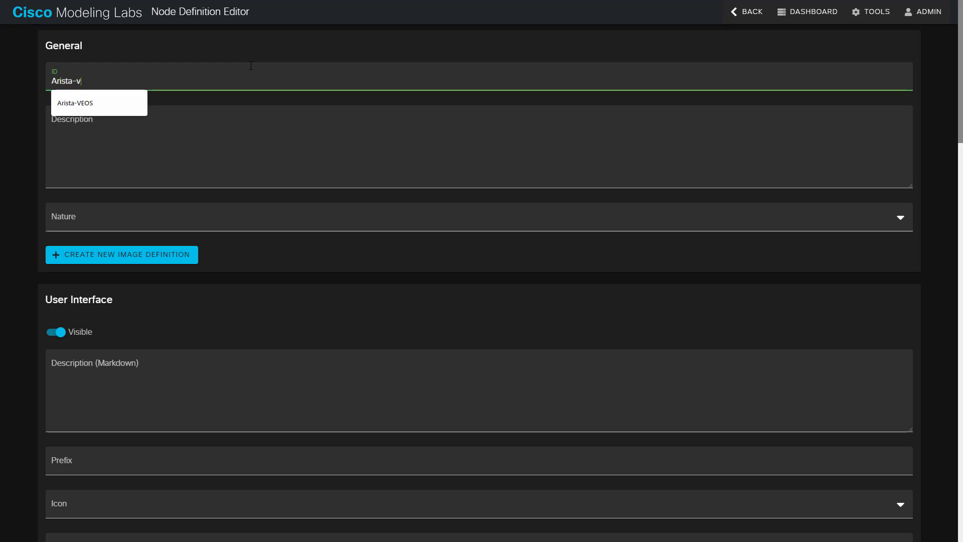
text(EOS)
click(284, 133)
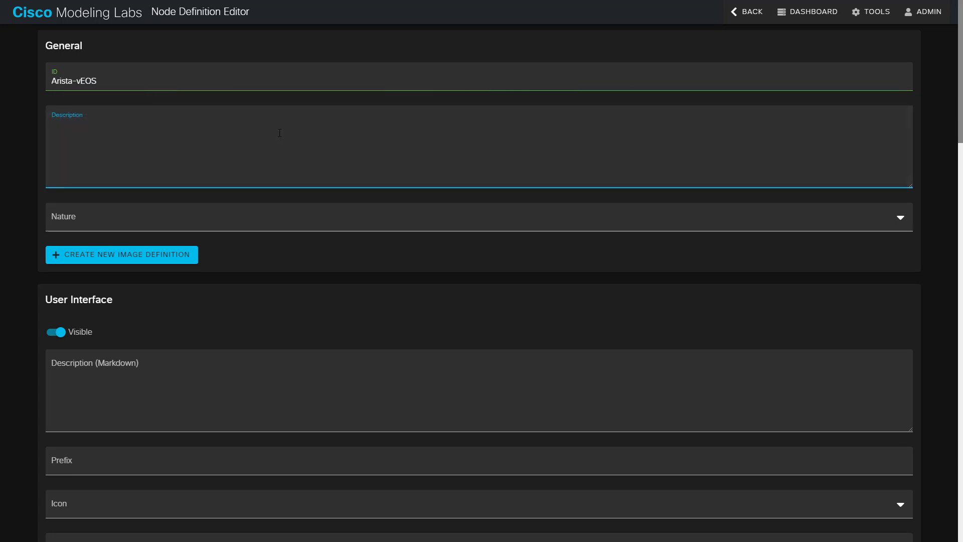
text(Arista)
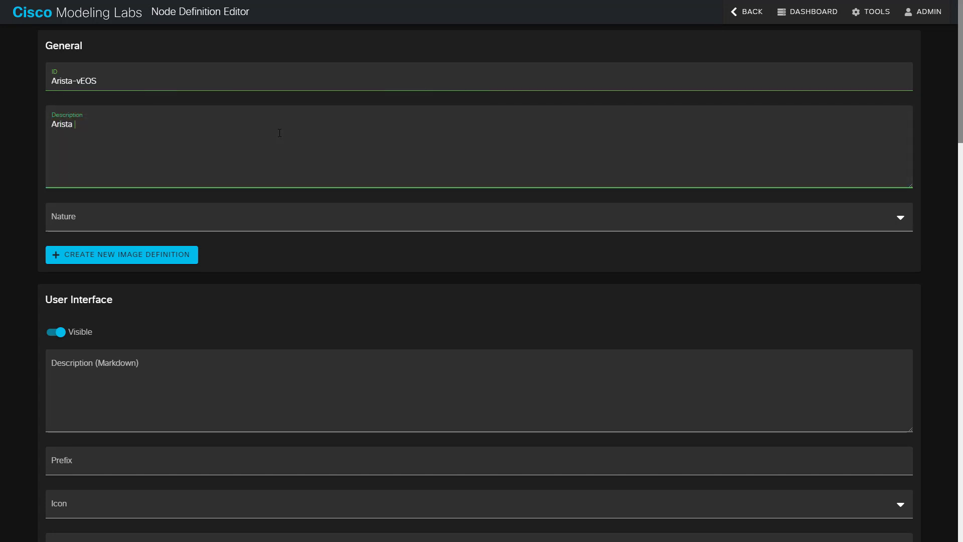
text( vEo)
text(OS)
text(, used for switch stuff)
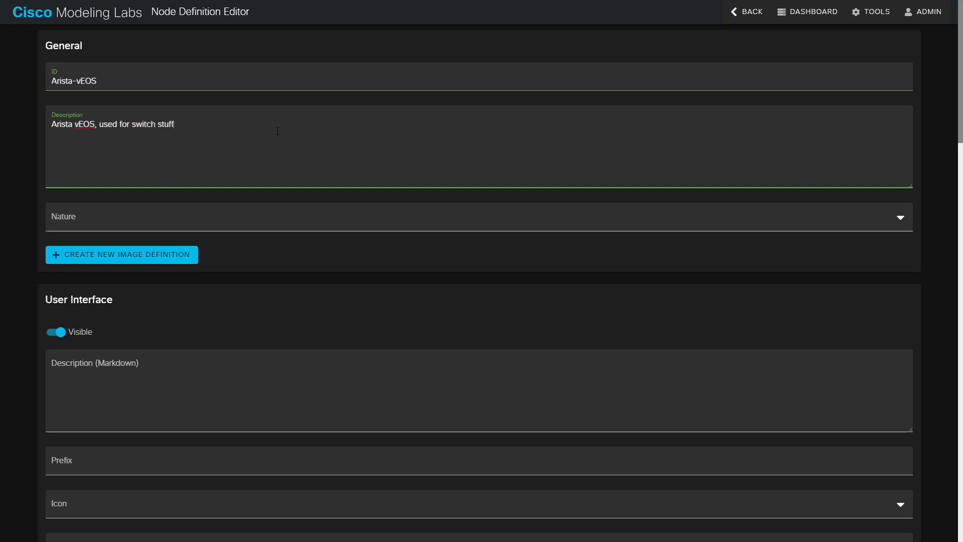
- Set the node nature to switch and the node name prefix to veos
click(199, 218)
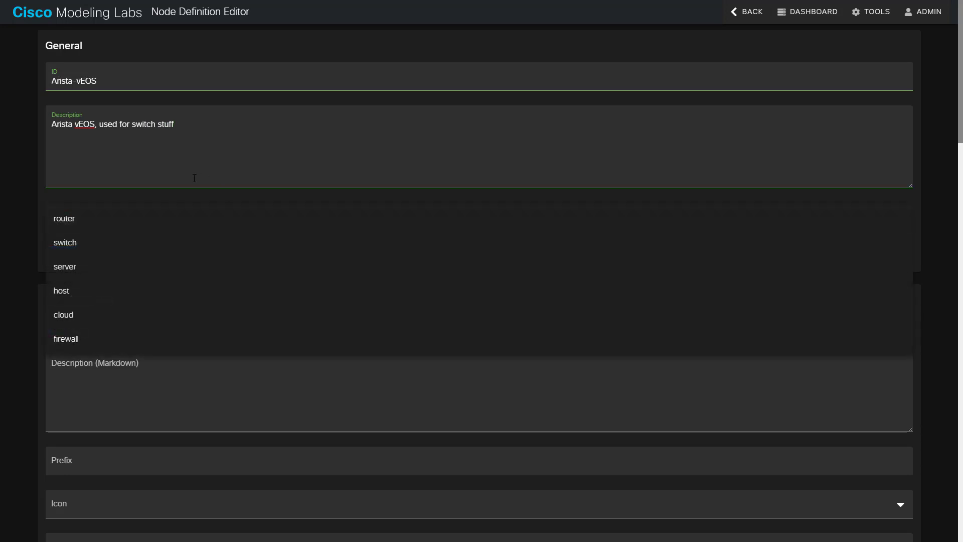
click(78, 246)
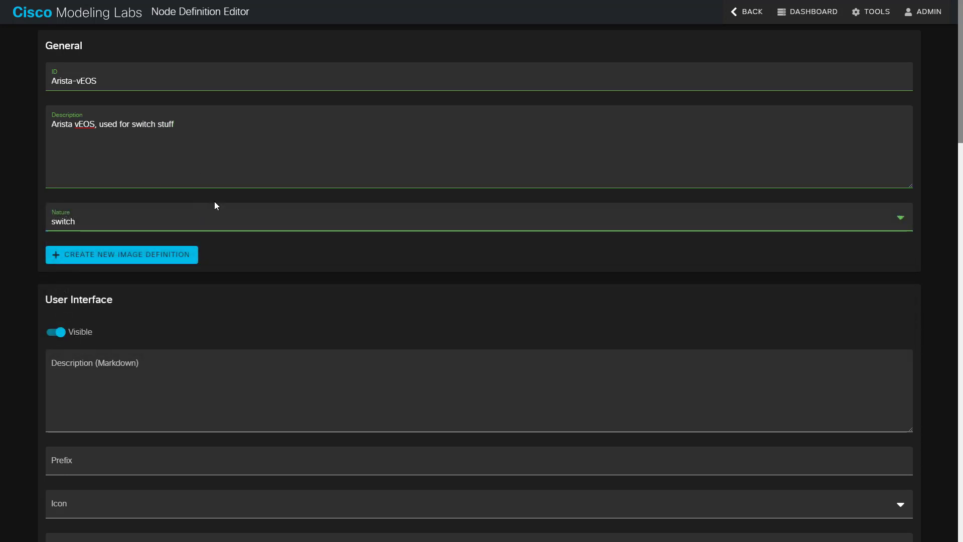
scroll(159, 210, down, 4)
scroll(149, 191, up, 3)
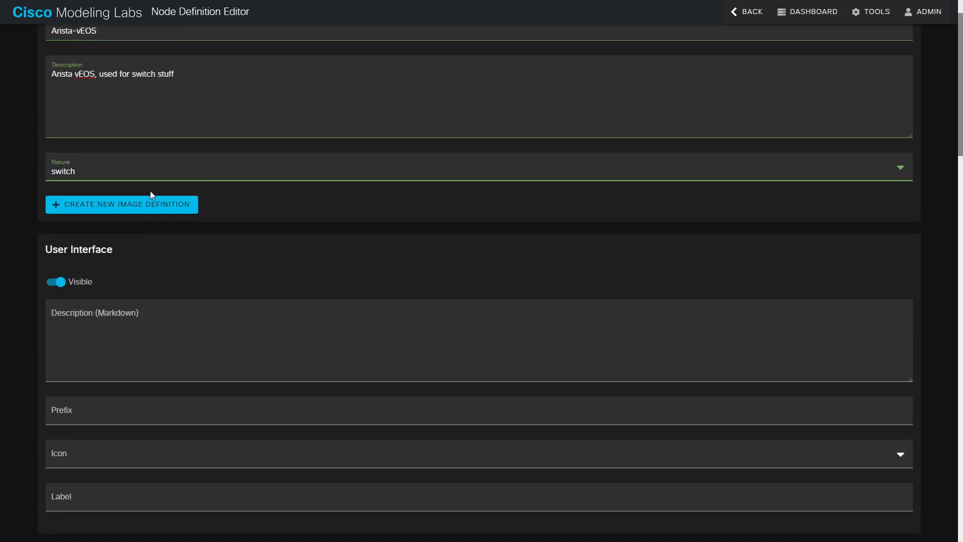
scroll(150, 191, down, 1)
scroll(145, 200, down, 2)
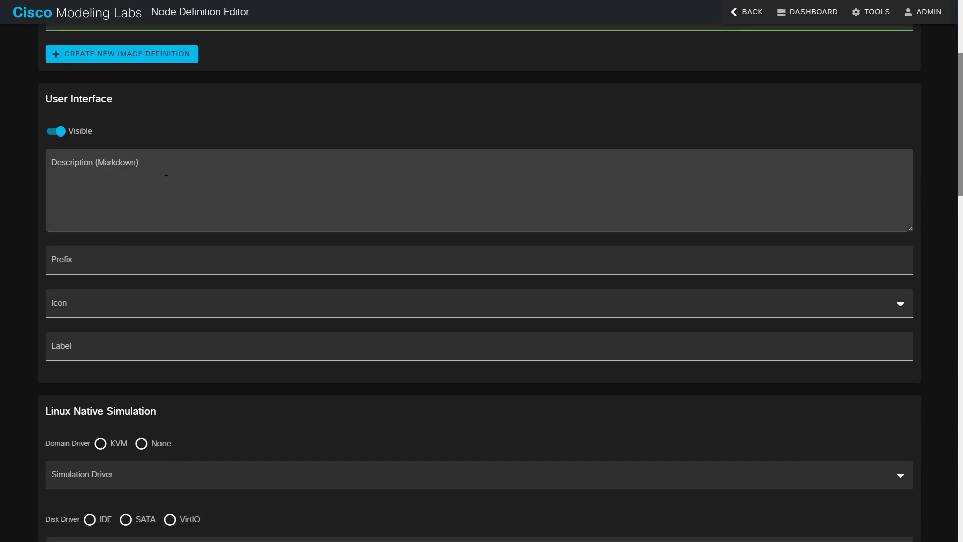
click(108, 267)
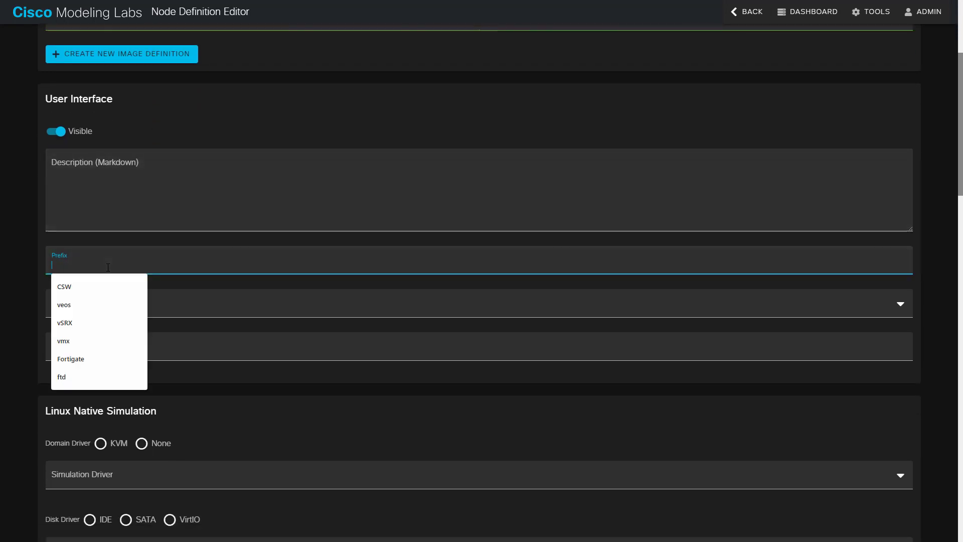
text(veos)
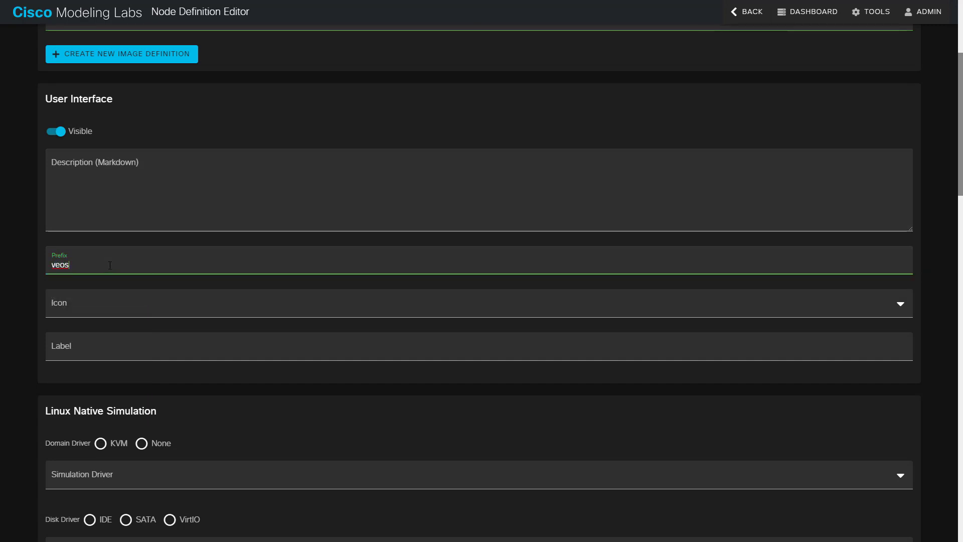
click(215, 383)
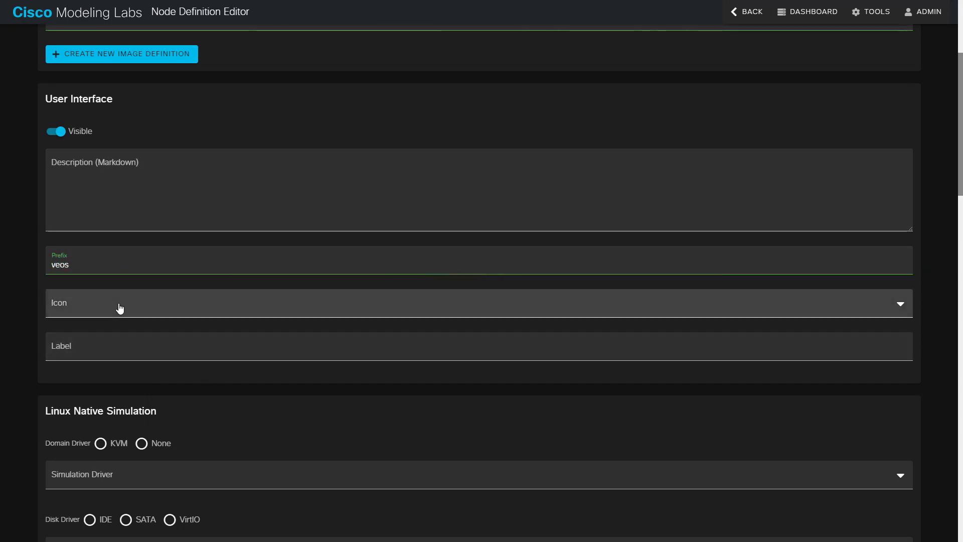
- Choose the switch icon and enter the label Arista VEOS
click(115, 308)
click(92, 332)
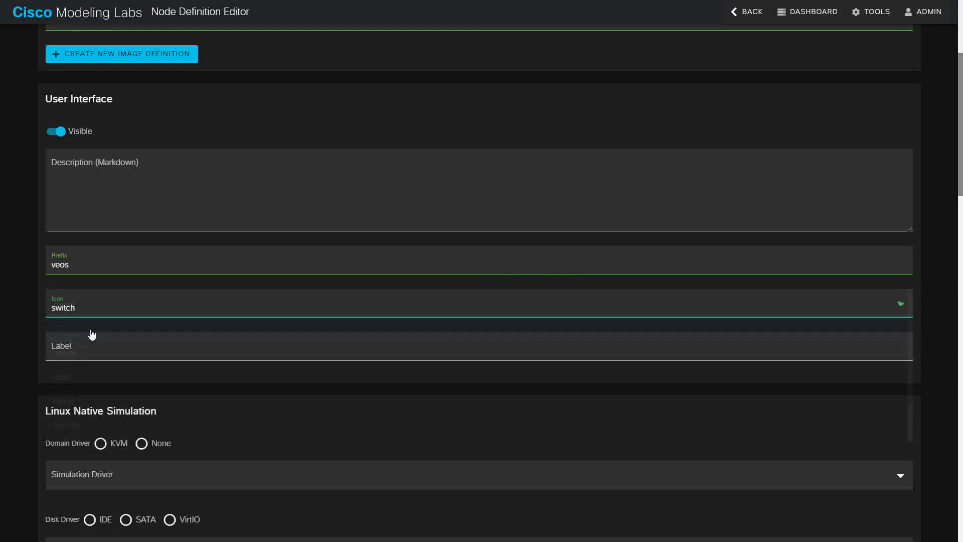
click(94, 351)
text(Arista VEOS)
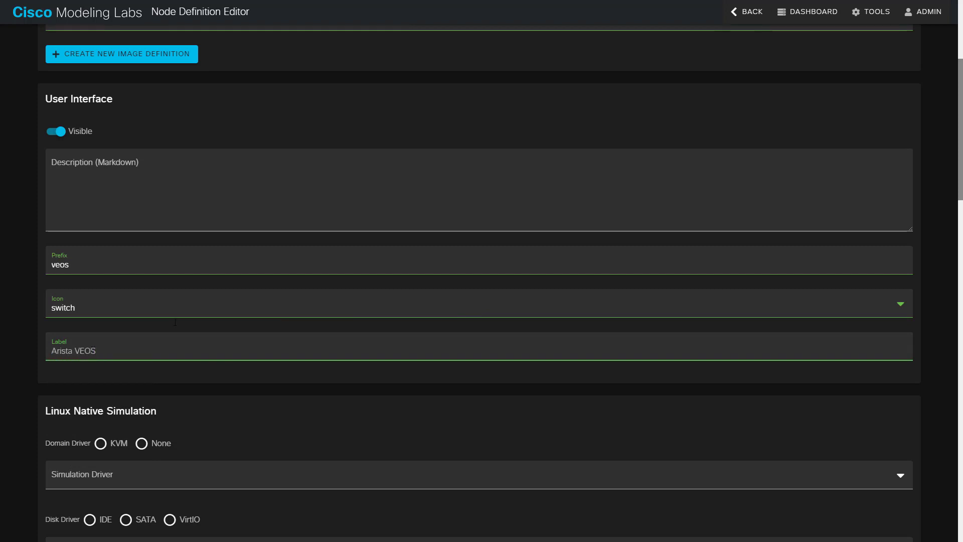
drag(82, 260, 38, 262)
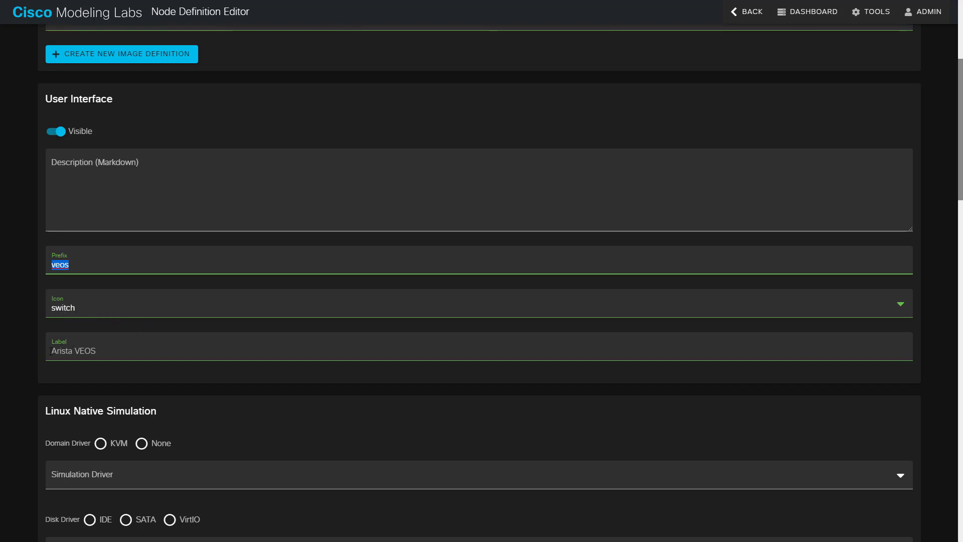
drag(52, 350, 103, 352)
click(197, 397)
scroll(197, 398, down, 3)
- Select the KVM domain driver, server simulation driver and IDE disk driver
scroll(168, 358, down, 1)
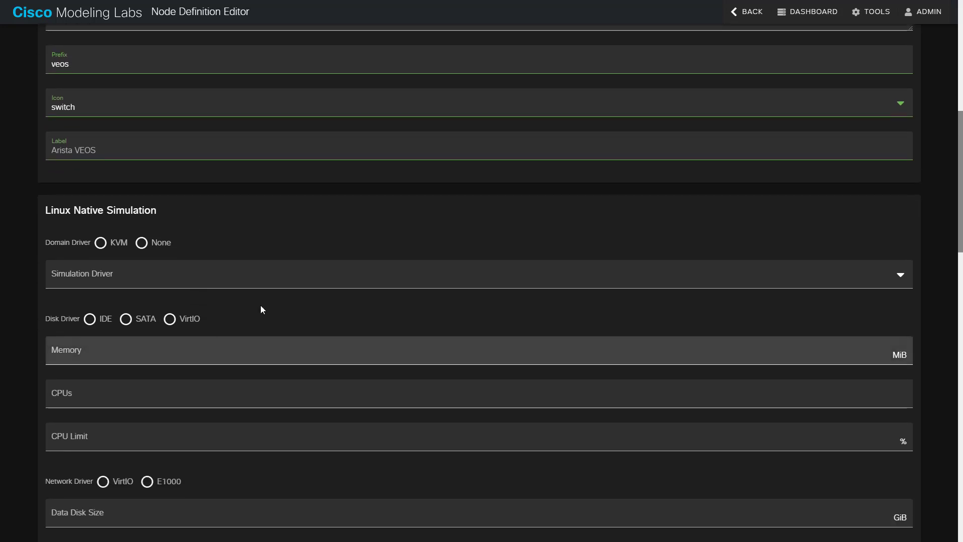
click(100, 243)
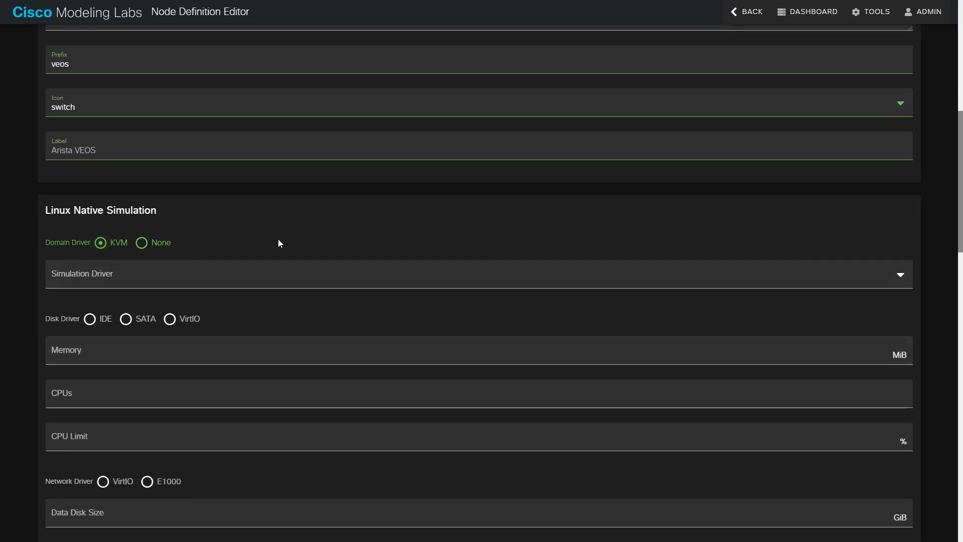
click(139, 280)
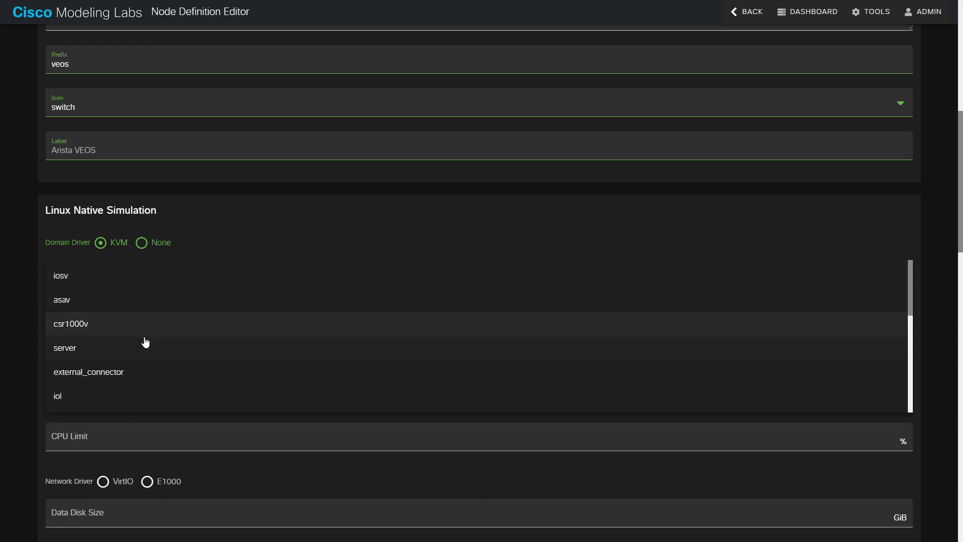
click(120, 347)
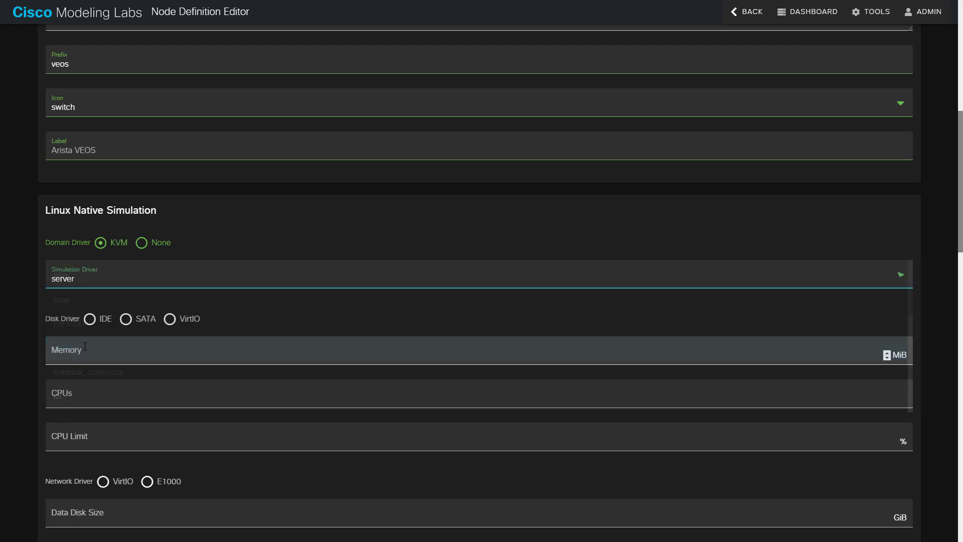
click(114, 282)
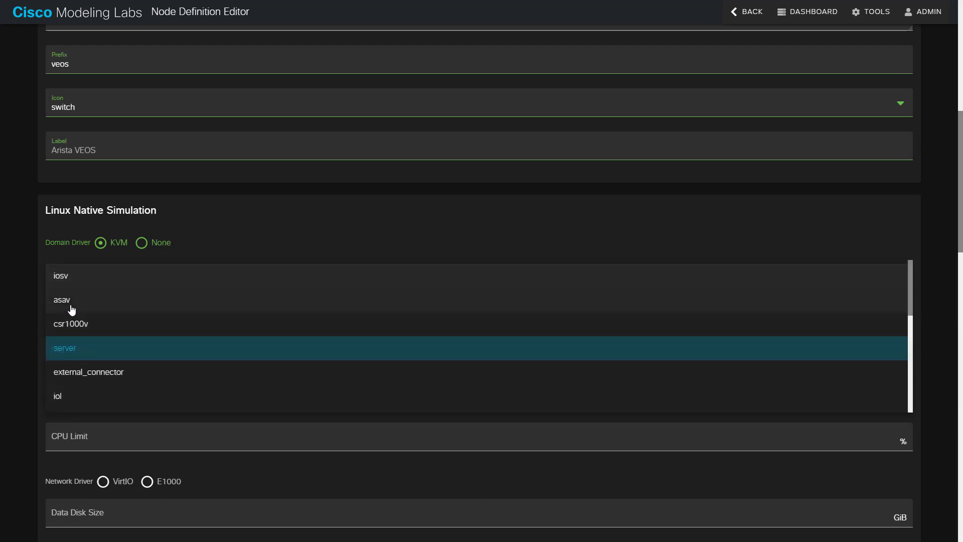
click(62, 357)
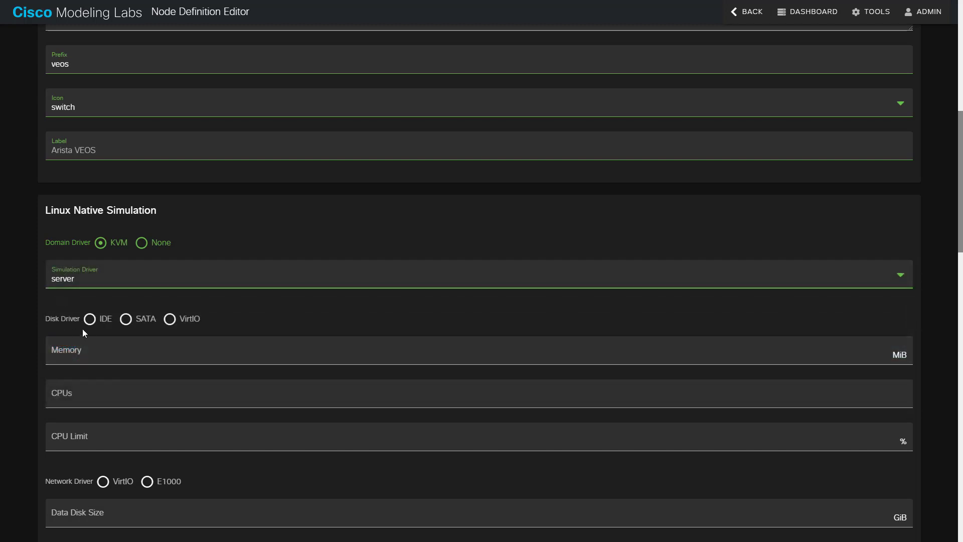
click(88, 323)
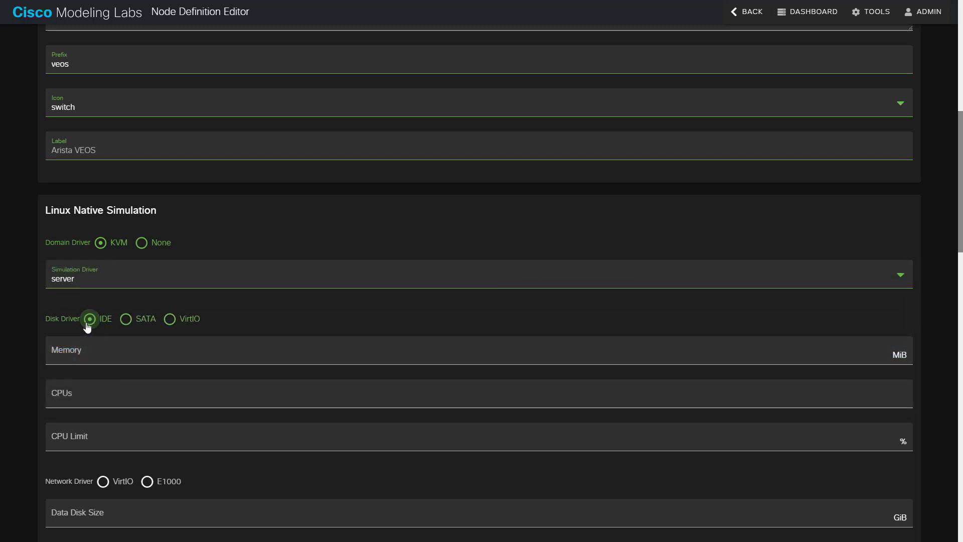
- Set memory 4096 MiB, 2 CPUs, an 80% CPU limit and the E1000 network driver
click(84, 355)
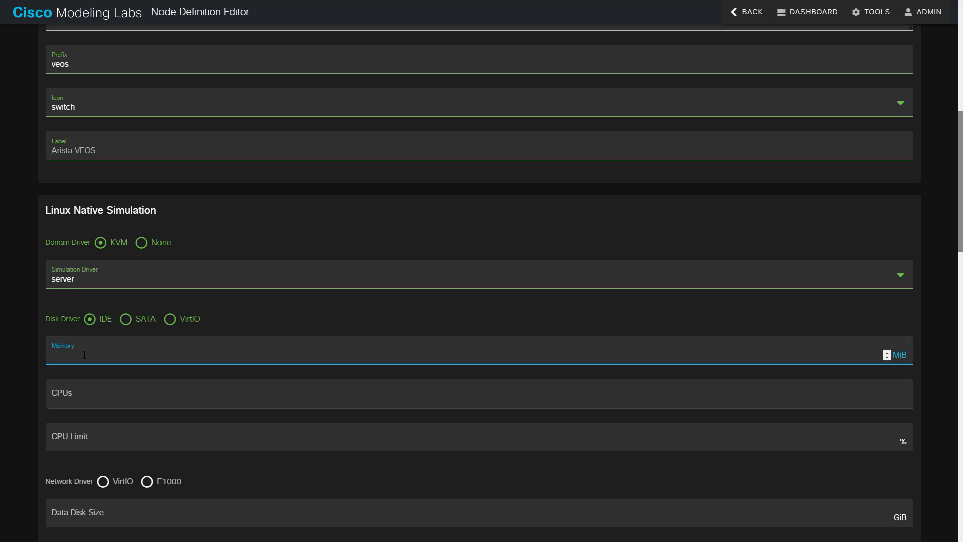
text(4096)
key(Tab)
text(2)
key(Tab)
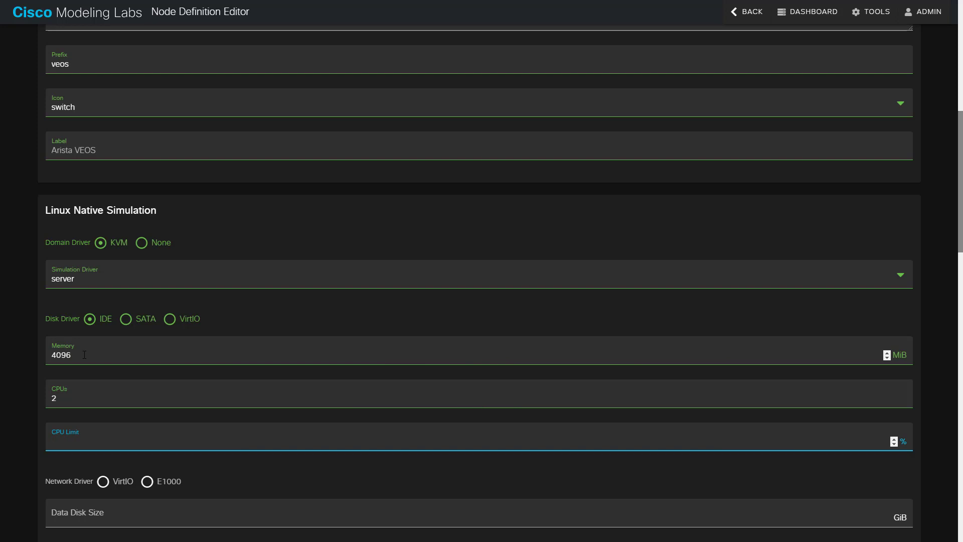
text(80)
scroll(186, 344, down, 4)
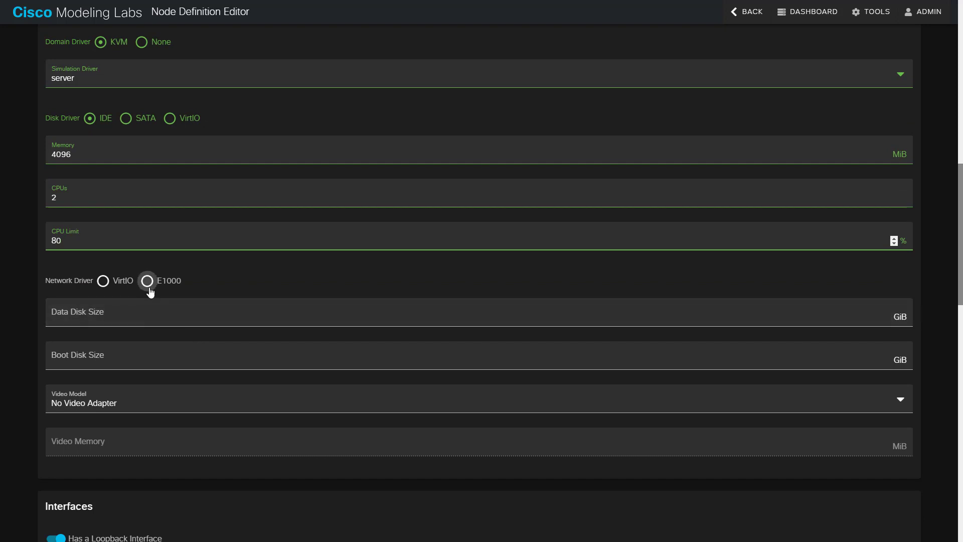
click(149, 289)
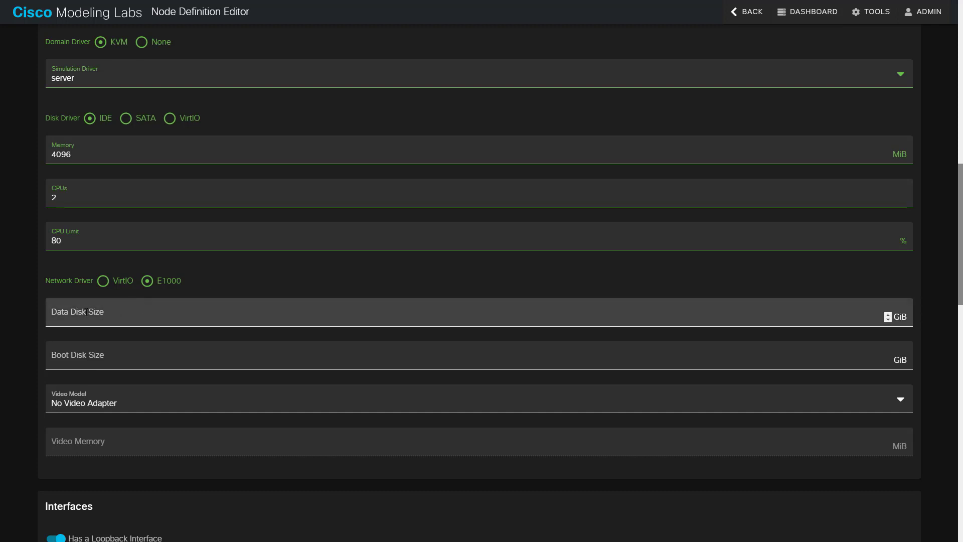
scroll(102, 342, down, 1)
scroll(101, 341, down, 2)
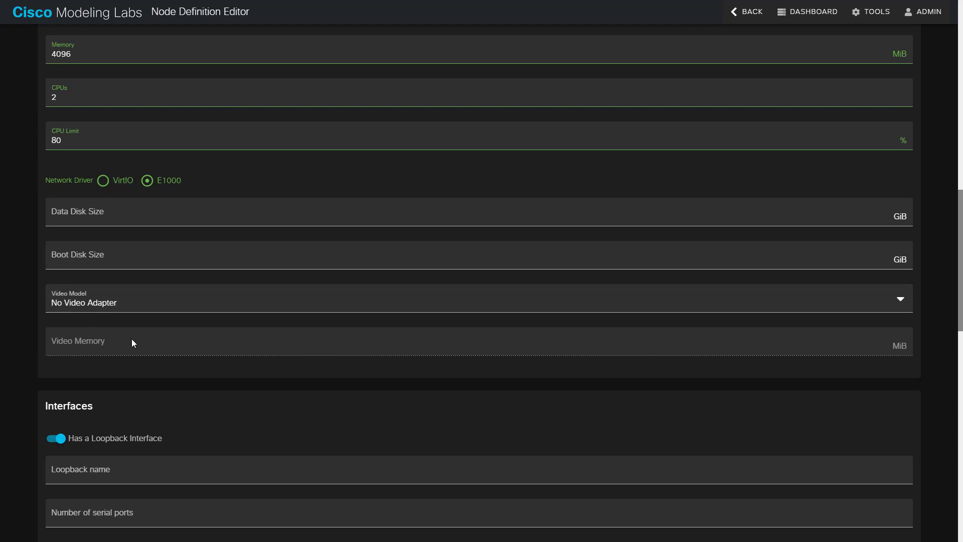
- Set loopback name Loopback0, 1 serial port and 9 physical interfaces
scroll(132, 339, down, 4)
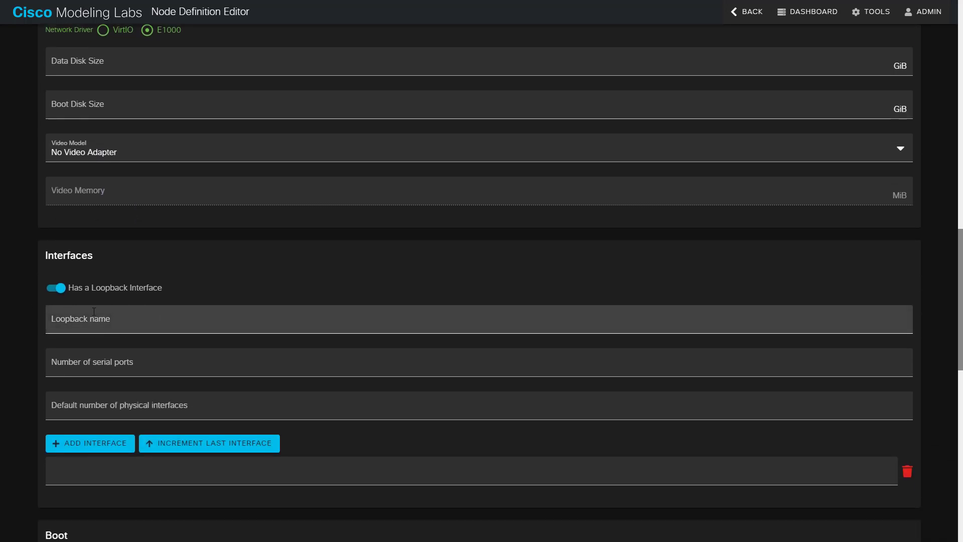
scroll(74, 289, down, 1)
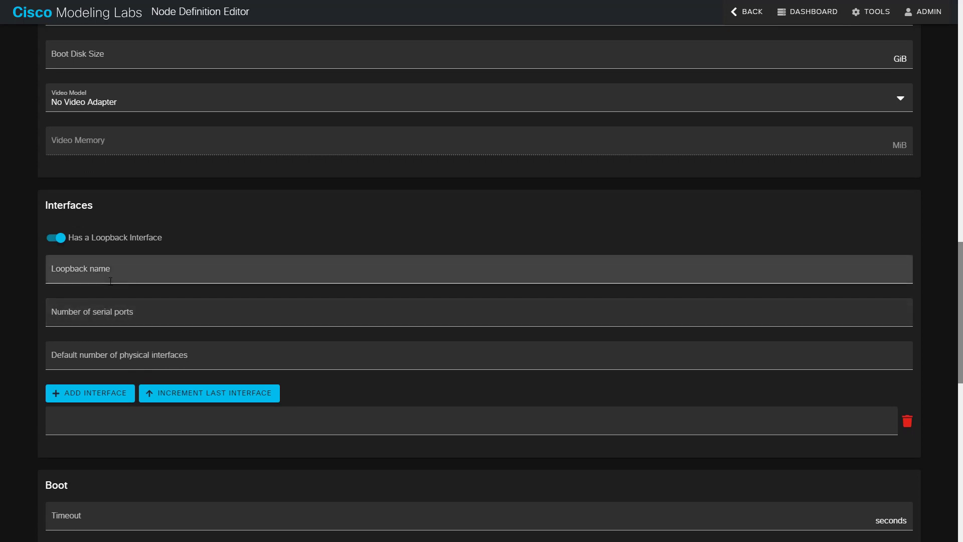
click(110, 281)
click(105, 297)
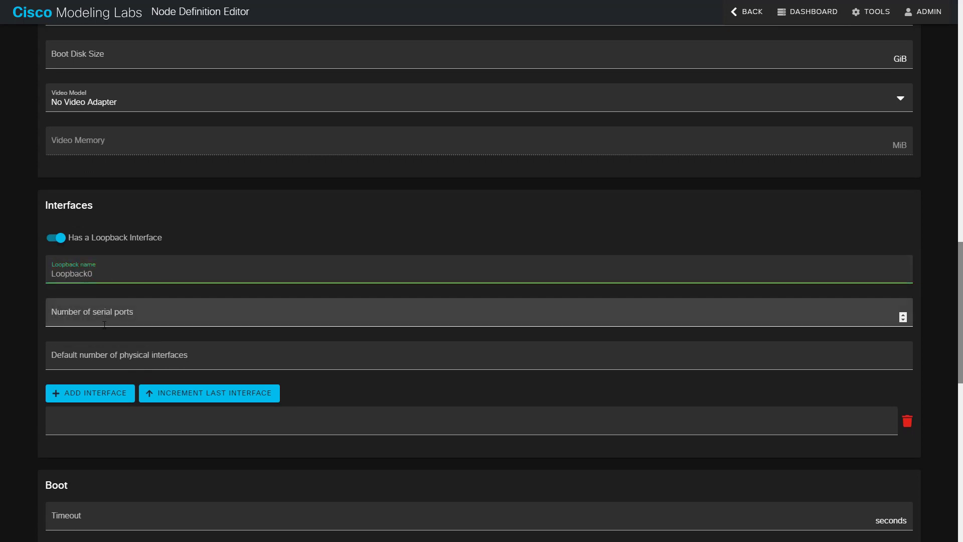
click(104, 324)
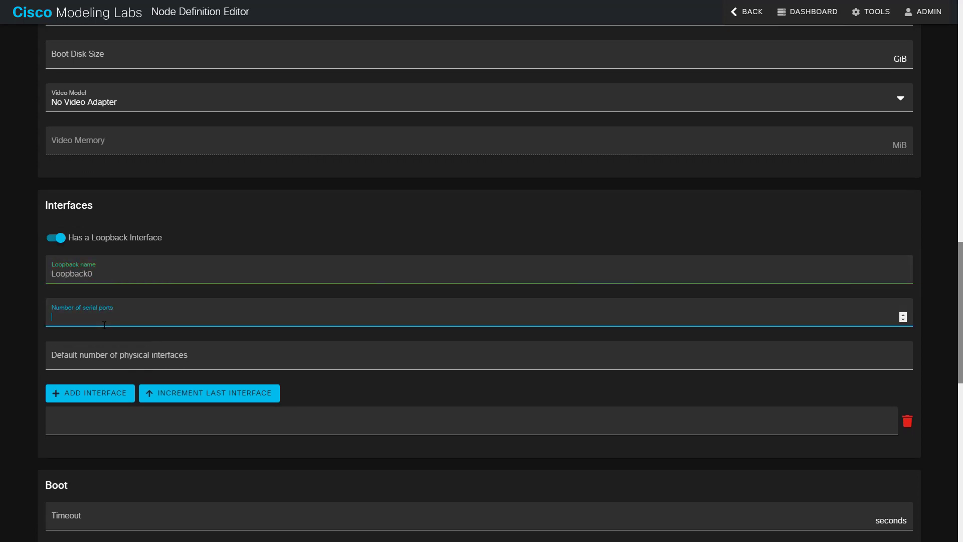
click(110, 355)
text(9)
- Add interface rows named Management1 and Ethernet1
click(89, 396)
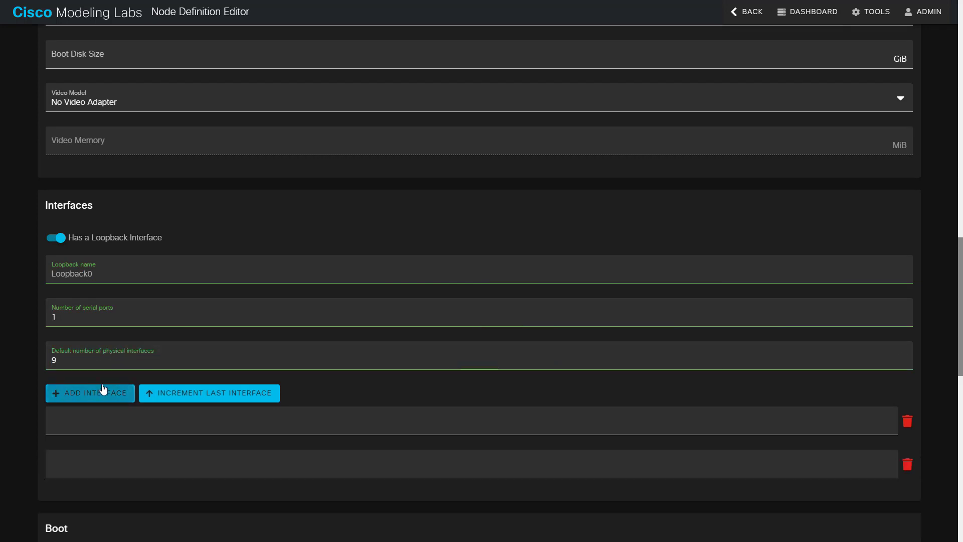
scroll(125, 374, down, 2)
click(97, 329)
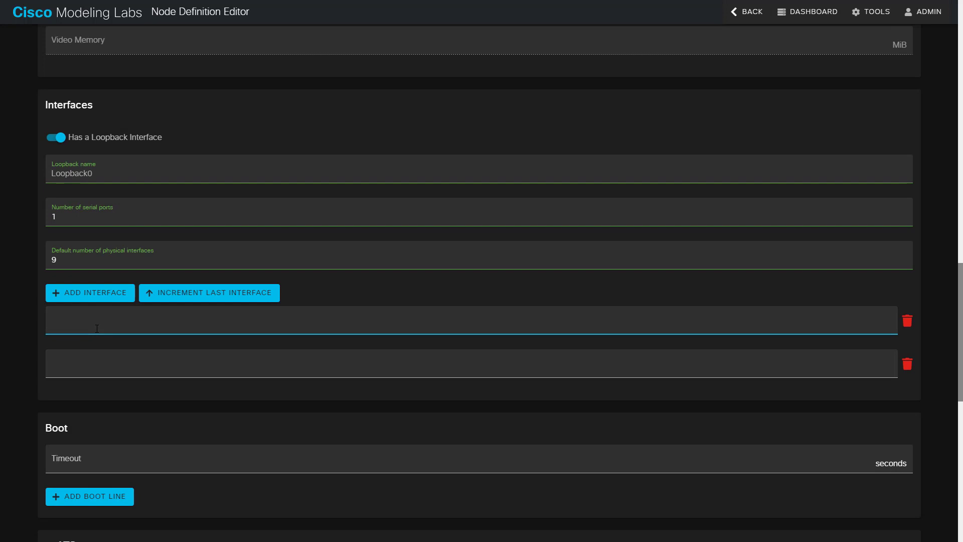
text(Management1)
click(97, 298)
click(96, 362)
text(Ethernet1)
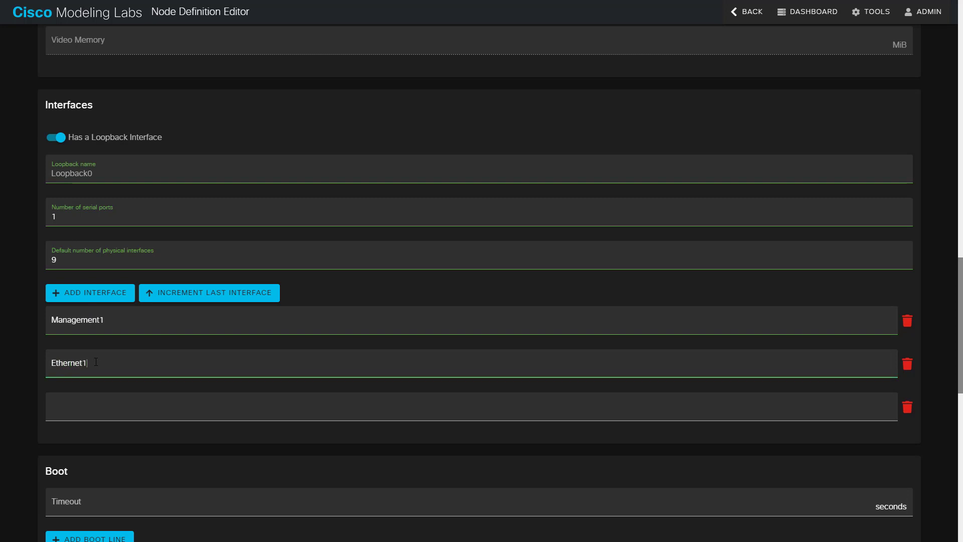
- Increment the last interface repeatedly to add Ethernet2 through Ethernet8
click(209, 300)
click(210, 300)
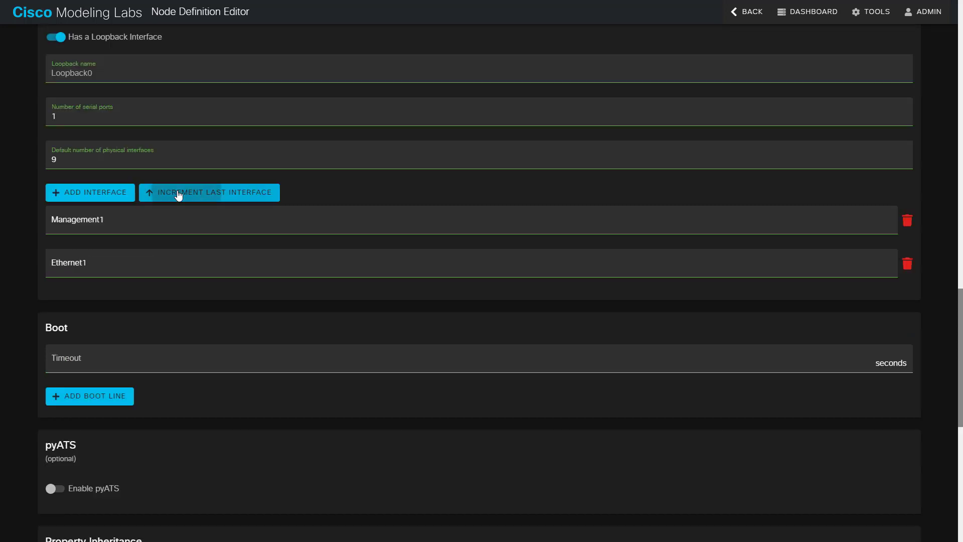
click(178, 195)
click(179, 195)
click(178, 195)
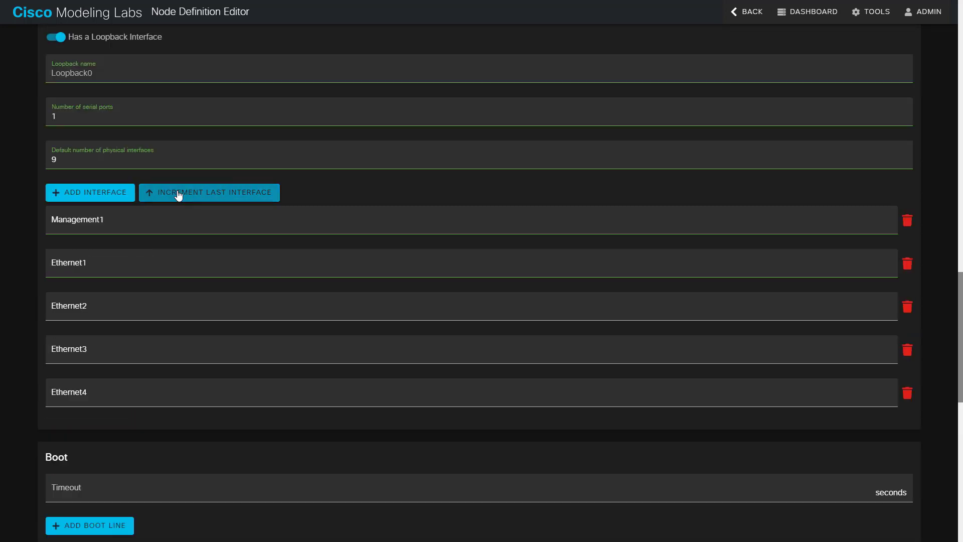
click(178, 195)
click(179, 196)
click(178, 195)
click(179, 195)
scroll(179, 196, down, 3)
scroll(150, 318, down, 4)
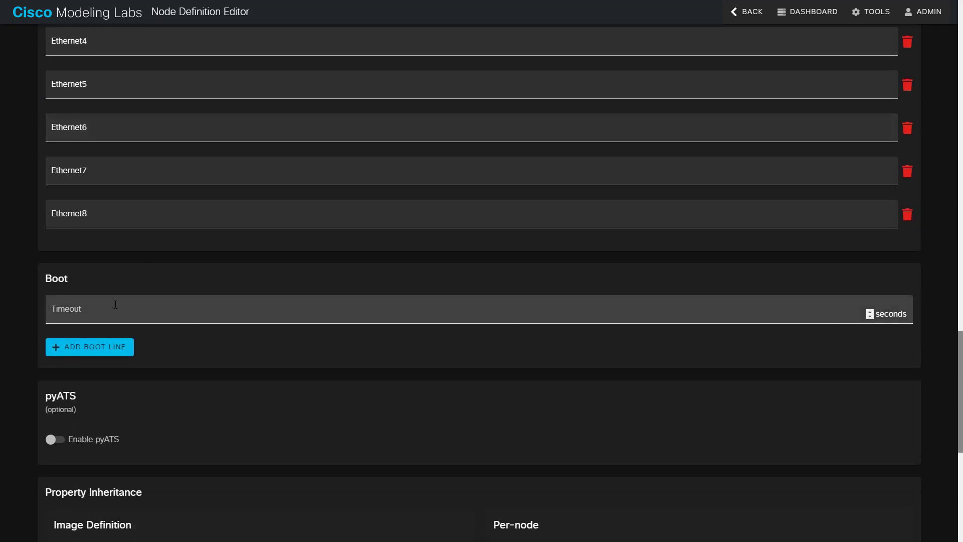
- Set a 480-second boot timeout and add the boot line 'localhost login'
click(117, 308)
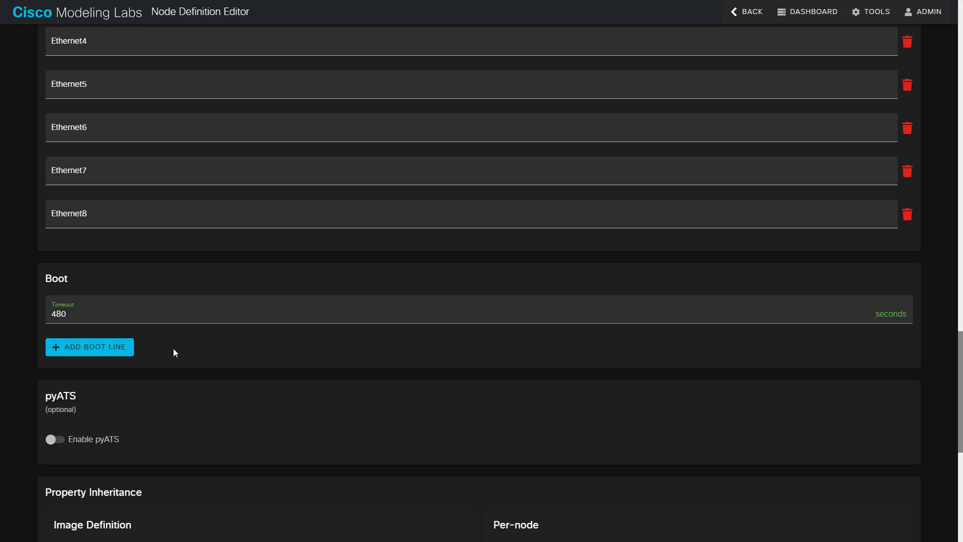
click(116, 348)
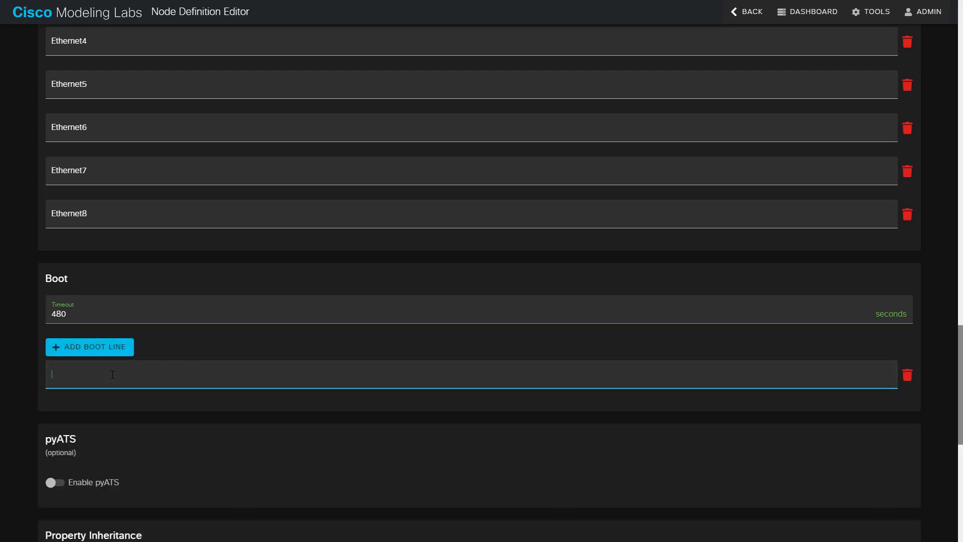
text(localhost login)
- Create the Arista VEOS node definition from the bottom of the editor
scroll(120, 393, down, 3)
scroll(135, 350, down, 1)
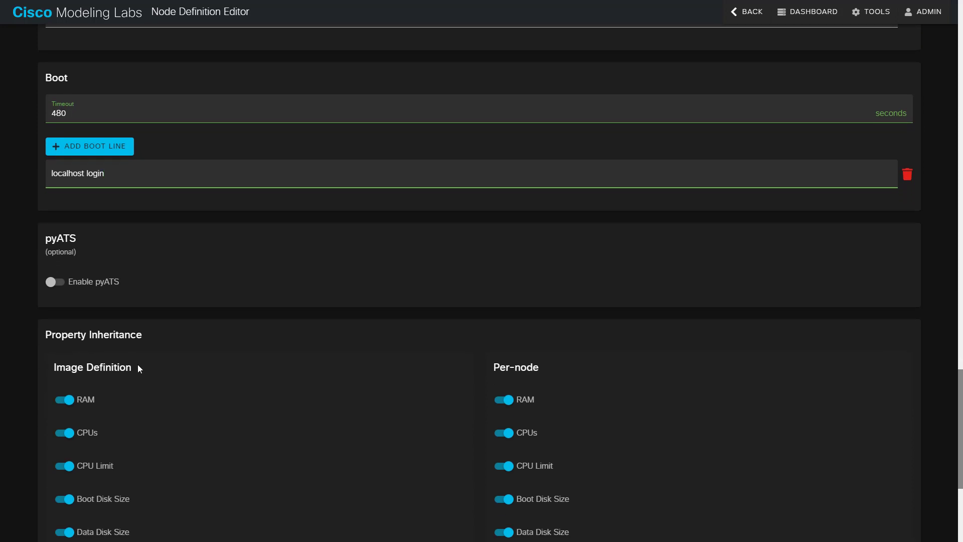
scroll(113, 323, down, 3)
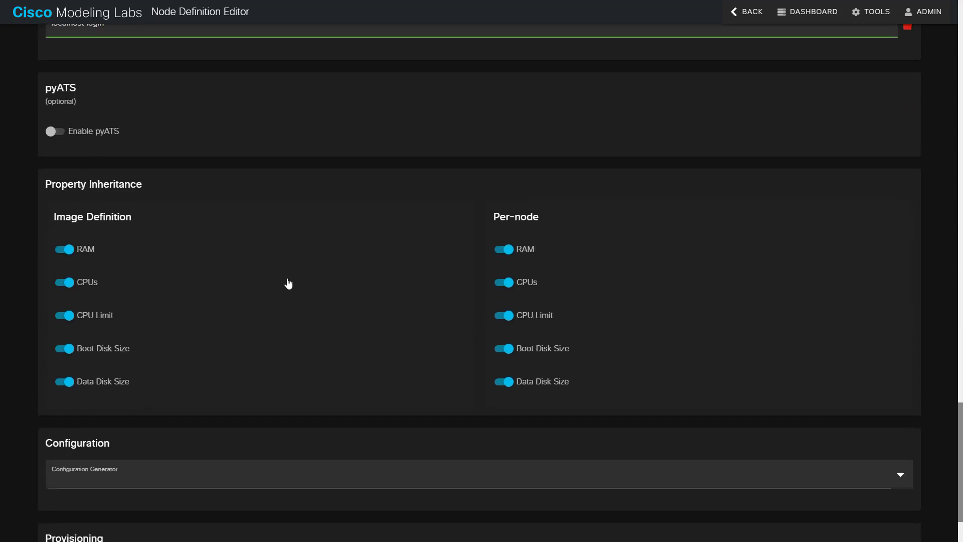
scroll(296, 291, down, 2)
scroll(260, 329, up, 10)
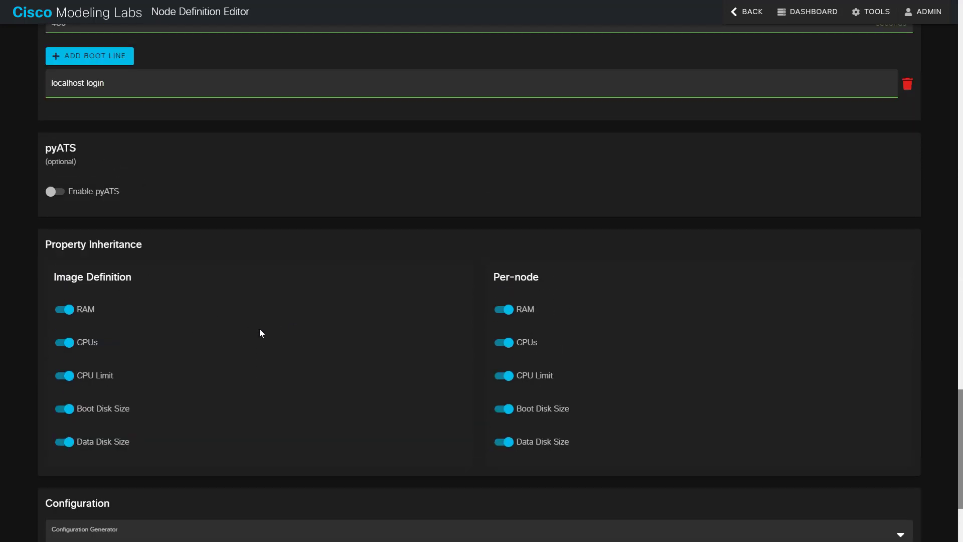
scroll(263, 334, down, 10)
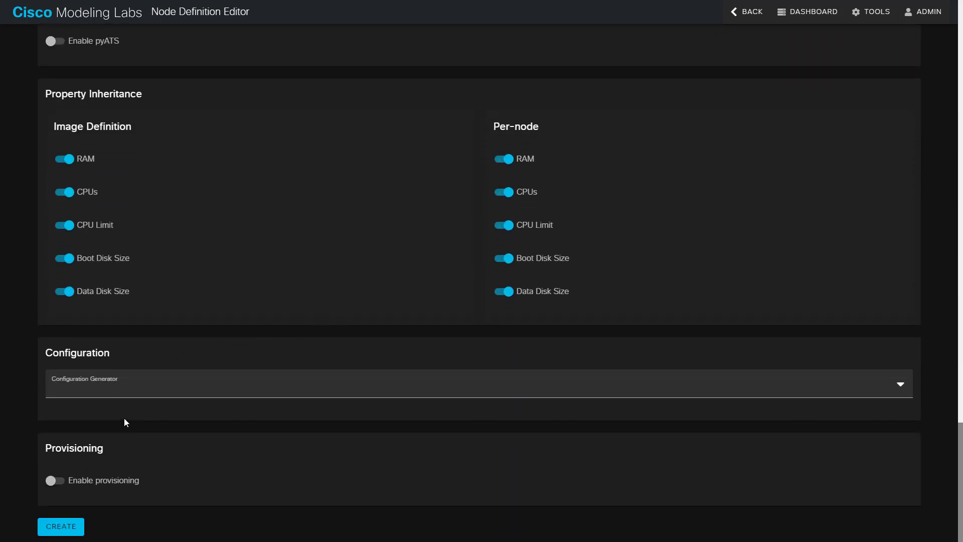
click(52, 524)
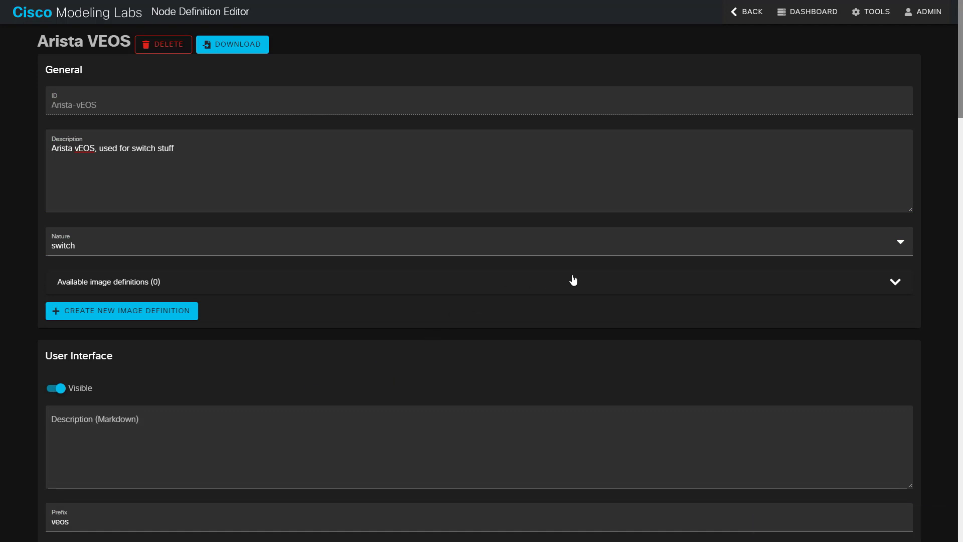
- Start a new image definition with ID and label arista-veos-4.26.1F
click(187, 310)
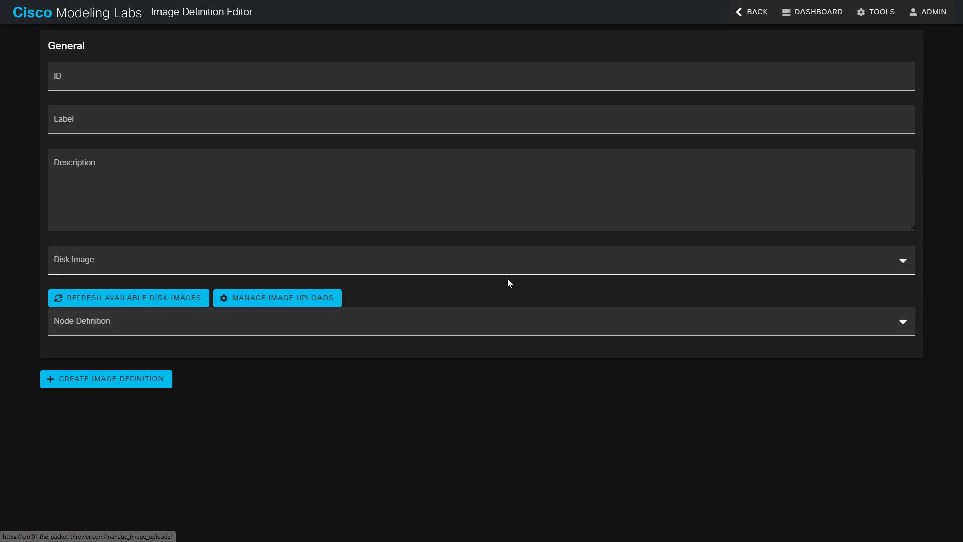
text(arista-veos-4.26.1F)
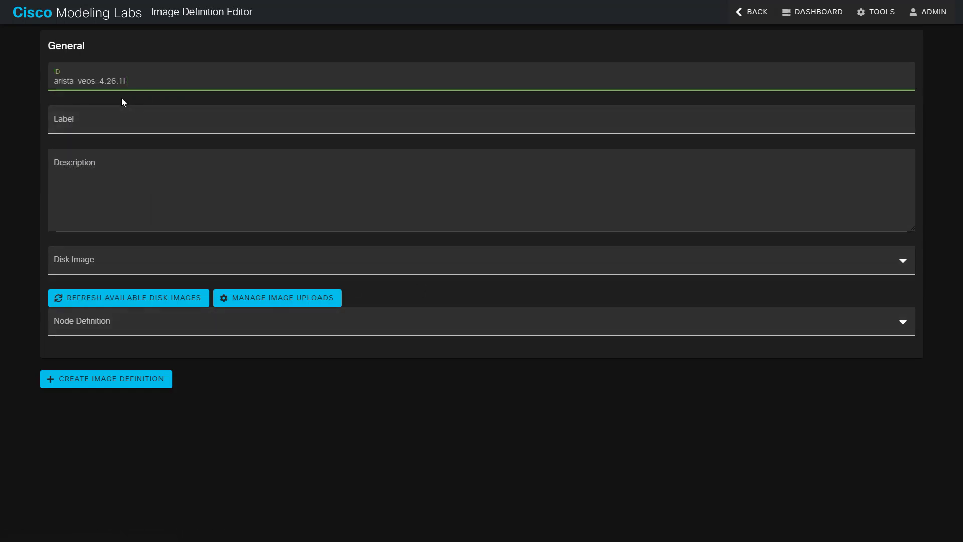
double_click(64, 84)
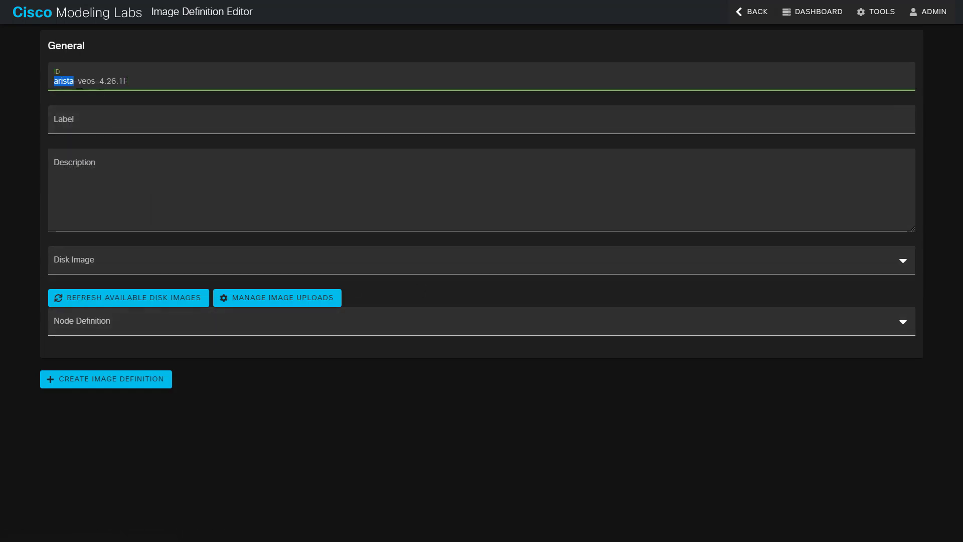
double_click(83, 84)
double_click(108, 84)
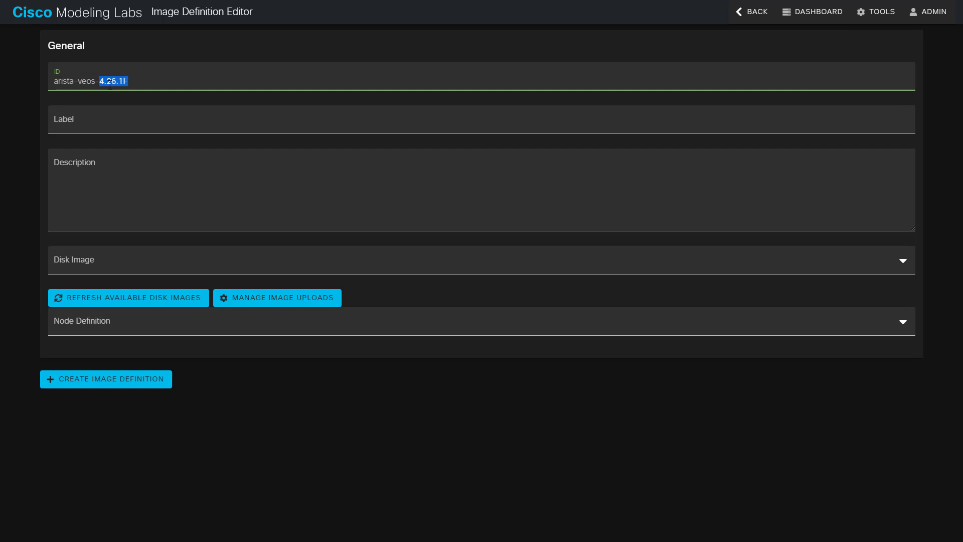
click(116, 118)
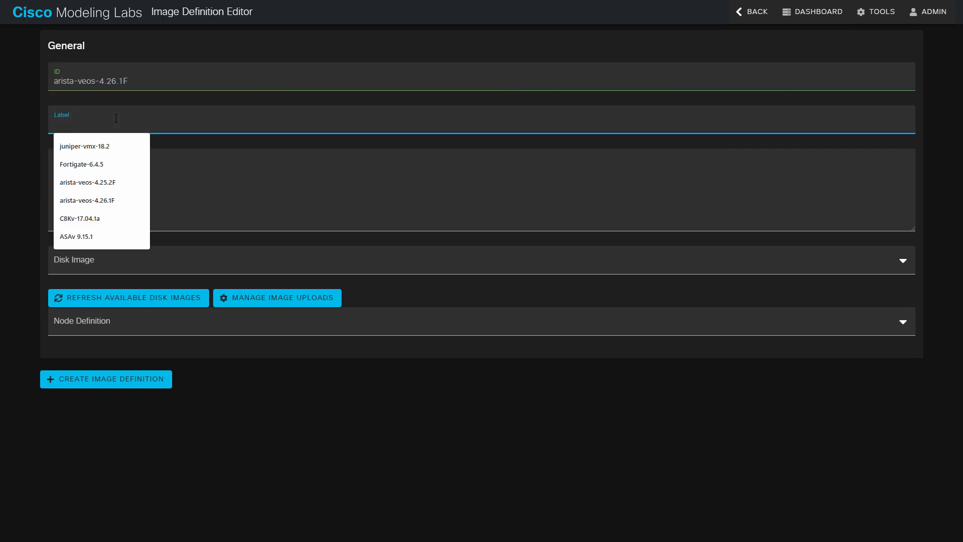
click(120, 200)
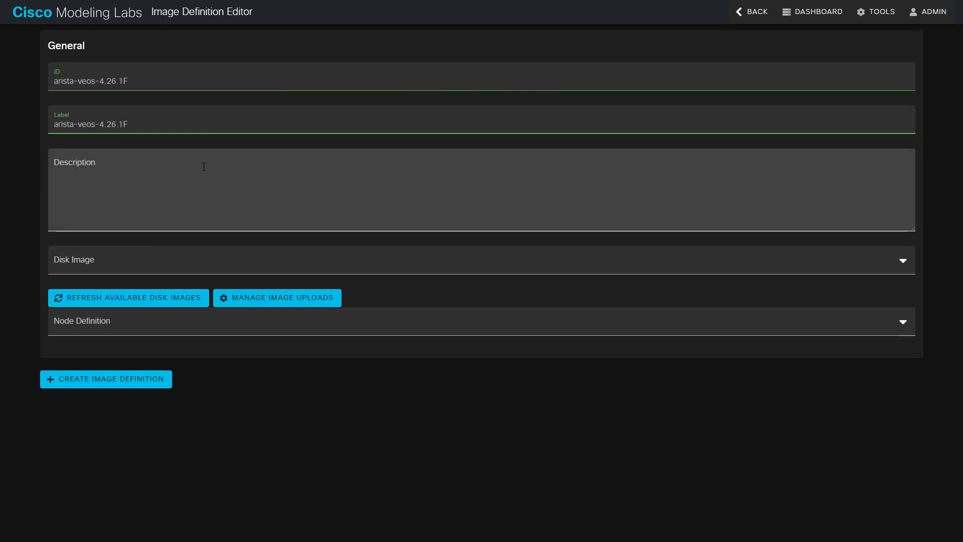
click(201, 168)
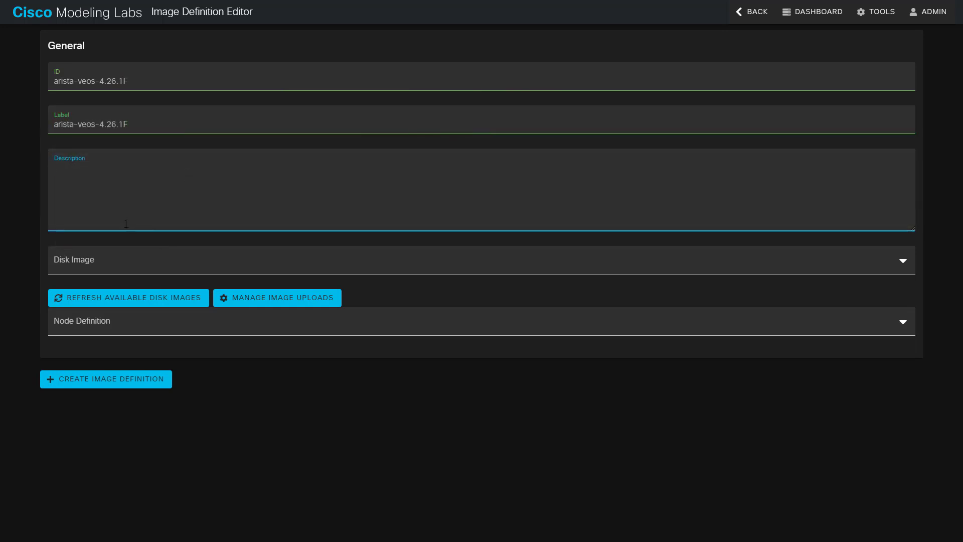
- Choose Aboot-veos-serial-8.0.0.qcow2 as the definition's disk image
click(240, 266)
click(179, 284)
click(173, 263)
click(169, 262)
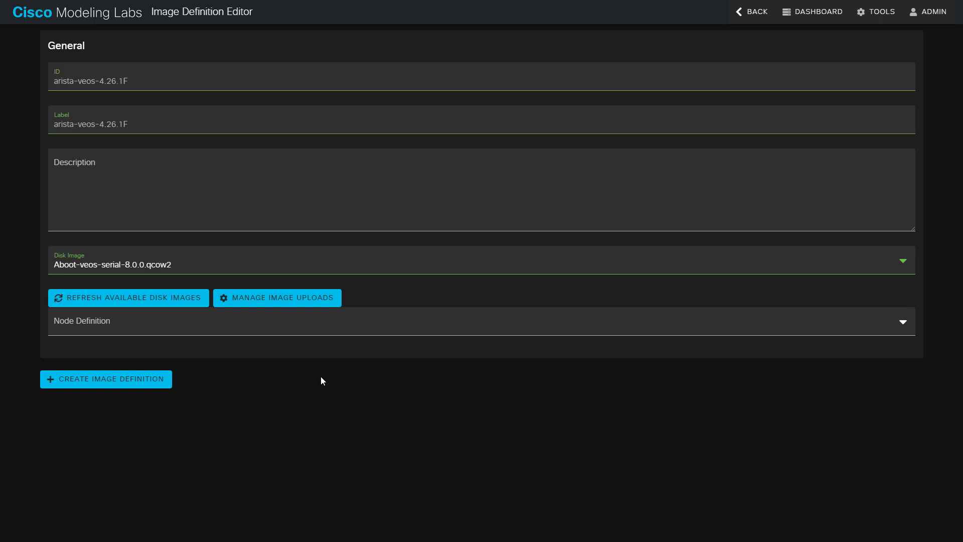
- Keep the Aboot-veos-serial-8.0.0.qcow2 disk, pick the Arista VEOS node definition, and create the image definition
click(116, 270)
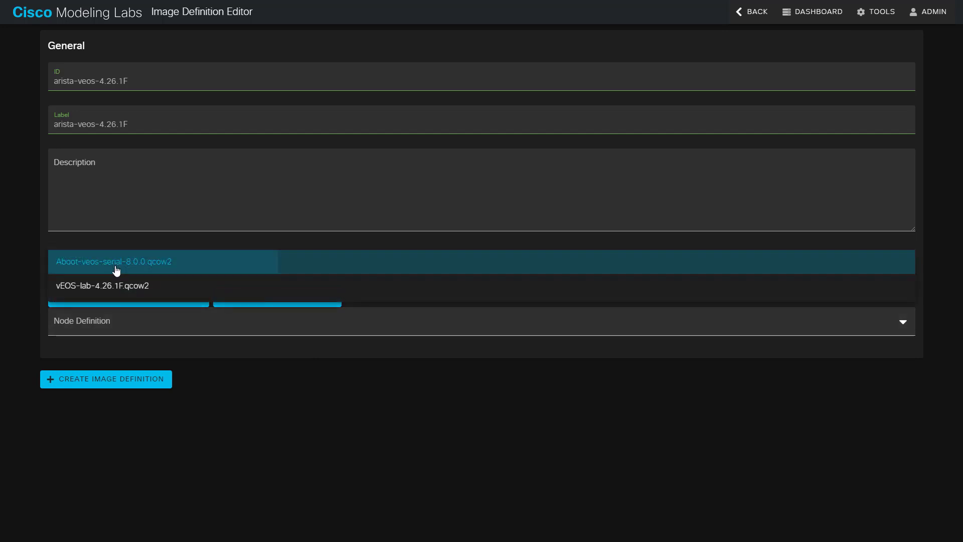
click(129, 270)
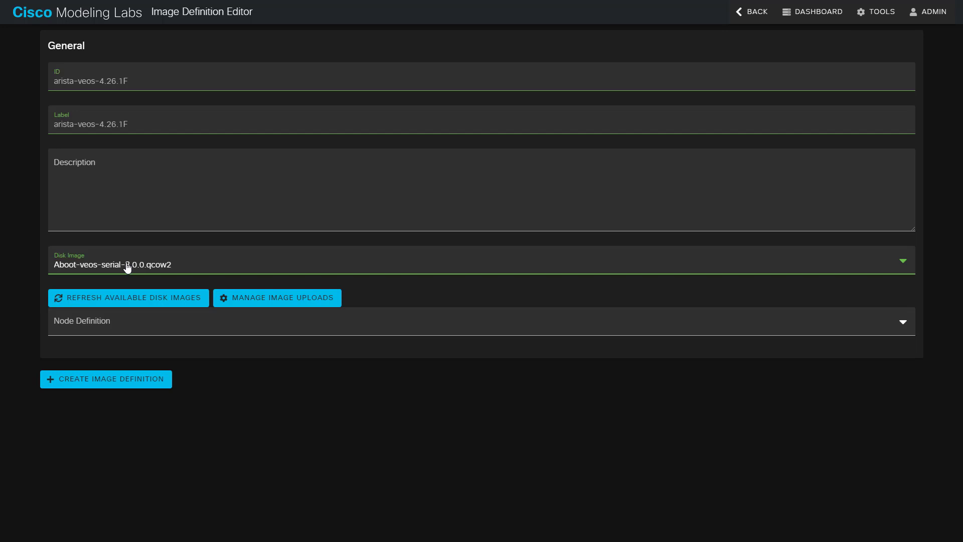
click(160, 334)
scroll(170, 387, down, 10)
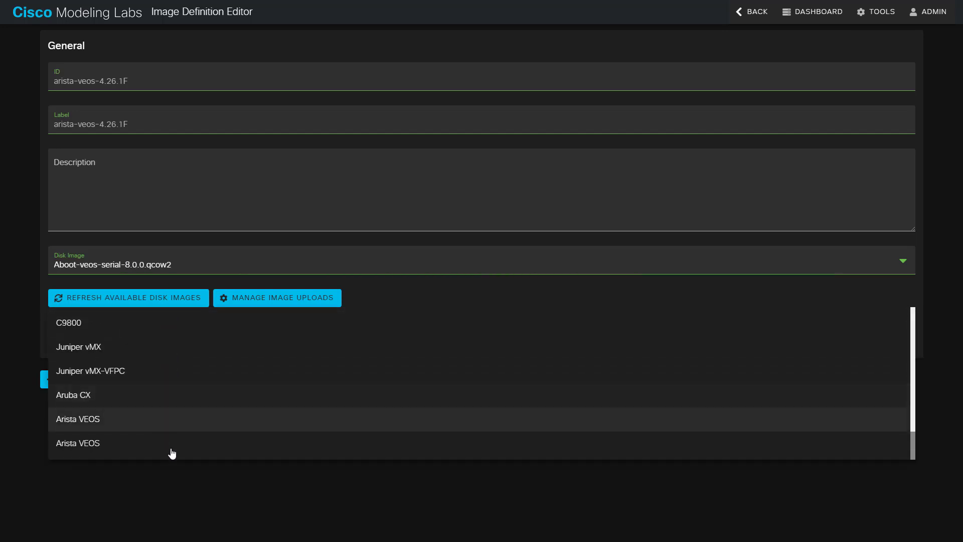
click(158, 444)
scroll(158, 345, down, 2)
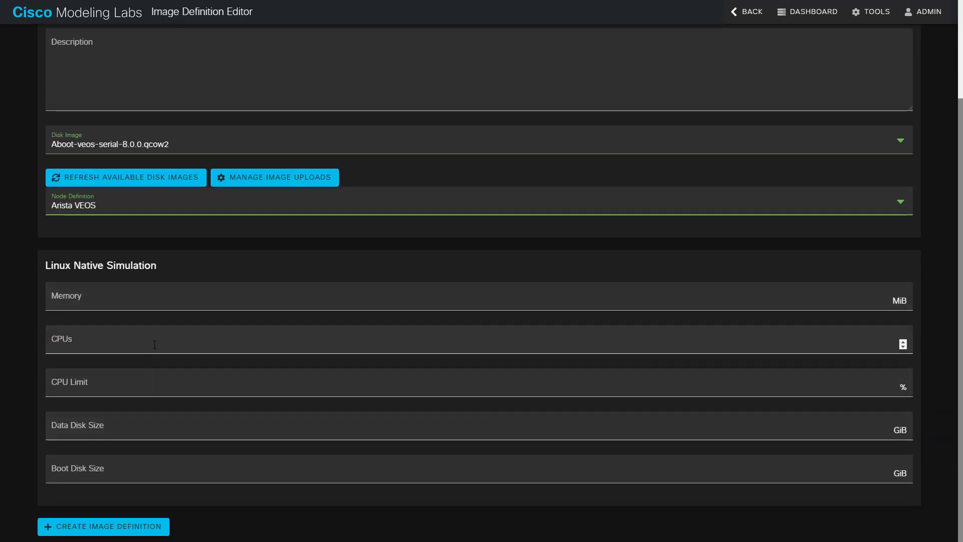
click(142, 527)
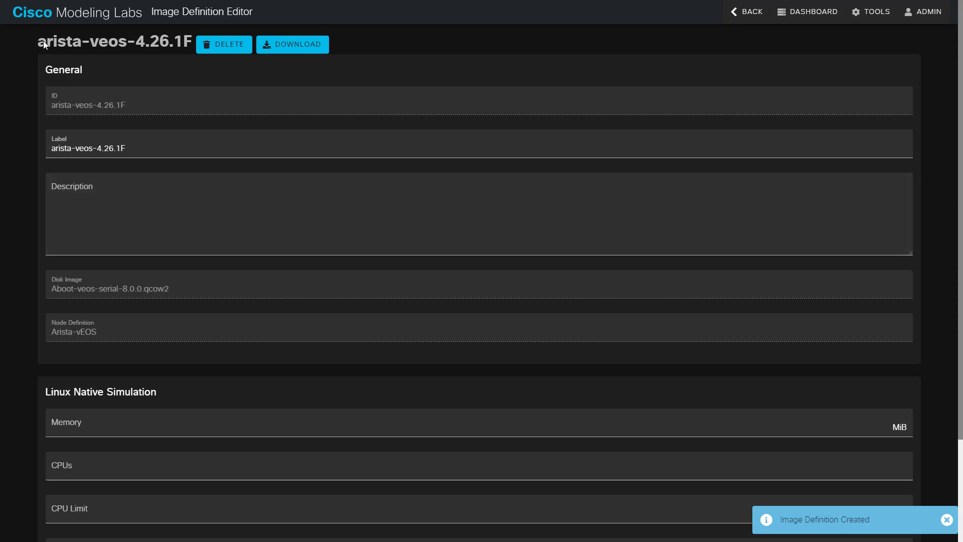
drag(46, 44, 160, 43)
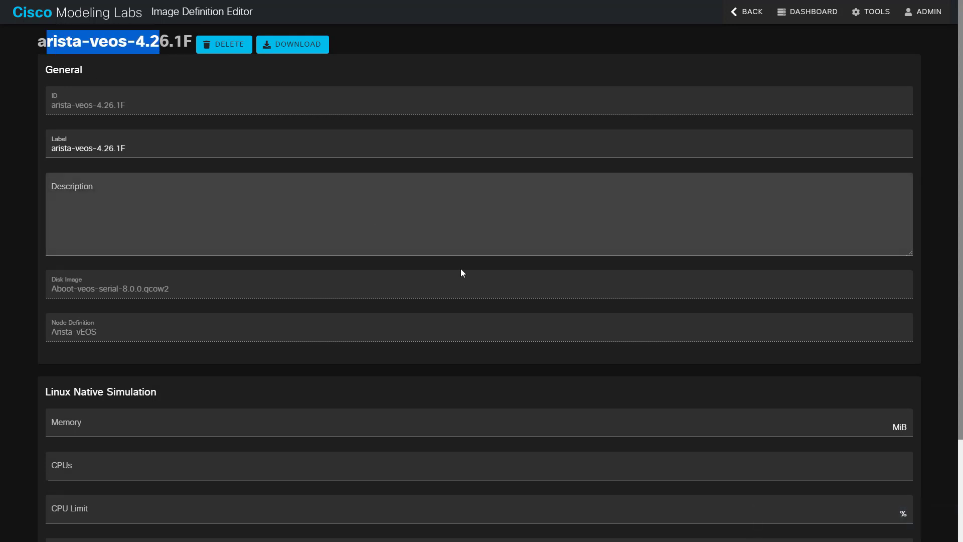
scroll(476, 285, down, 3)
scroll(478, 282, up, 3)
scroll(667, 133, down, 1)
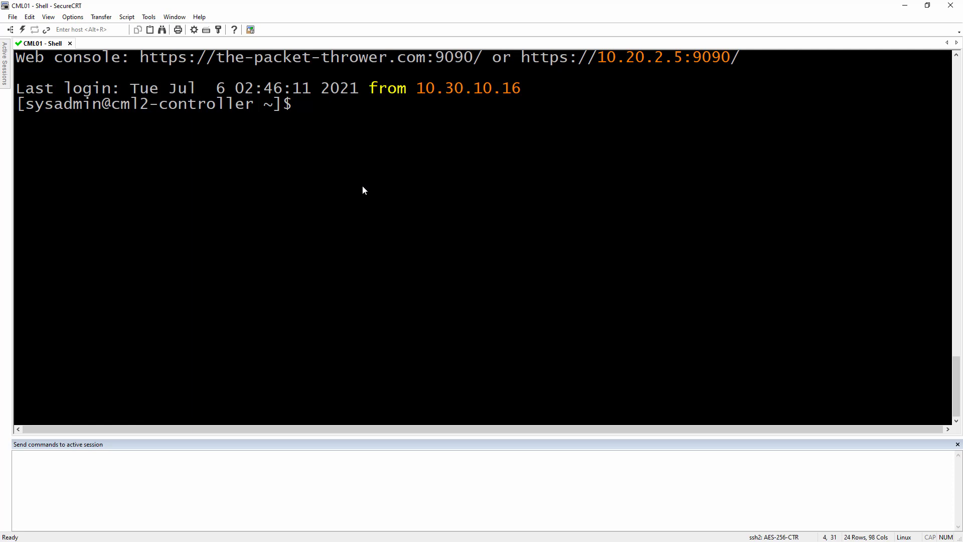
- Search the filesystem with sudo find / -name vEOS* and inspect the dropfolder path
text(sudo find / )
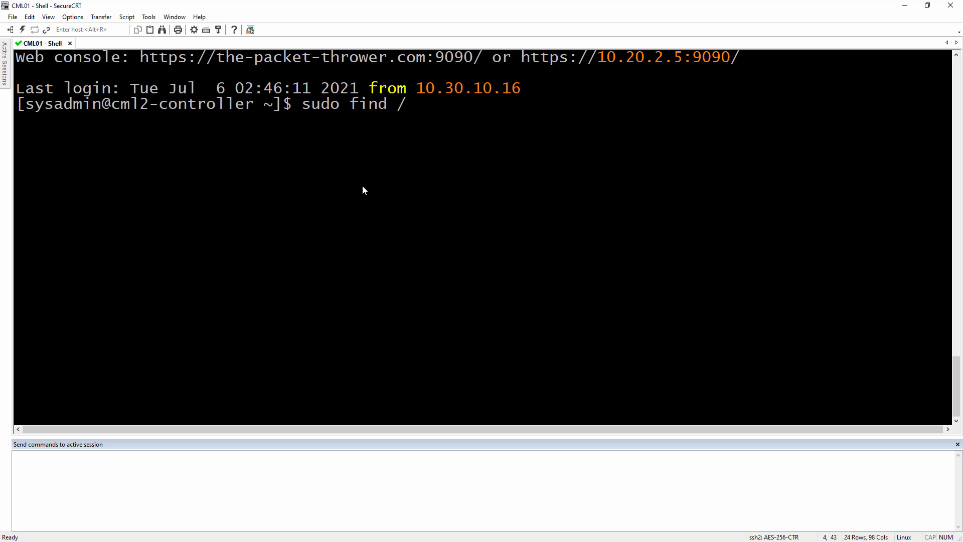
text(-name vEOS)
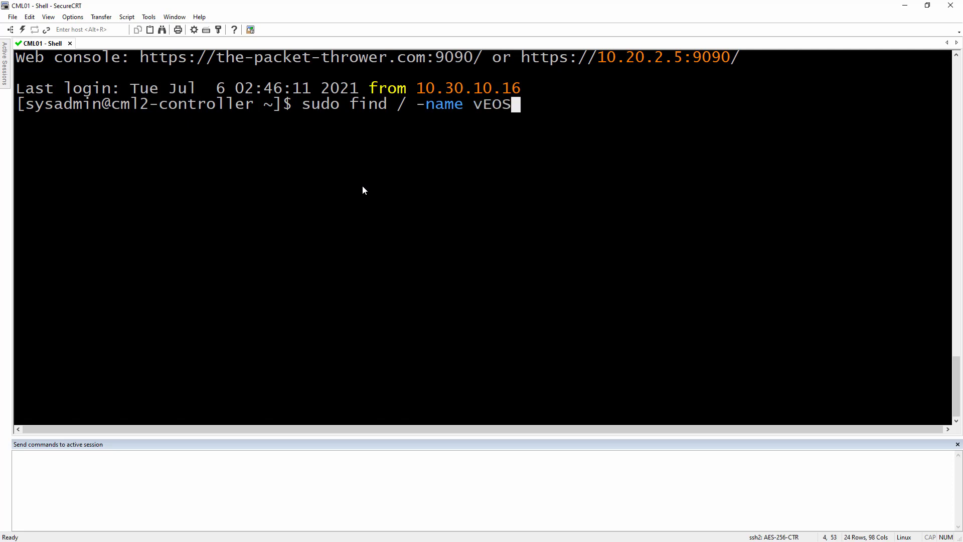
text(*)
key(Return)
key(Return)
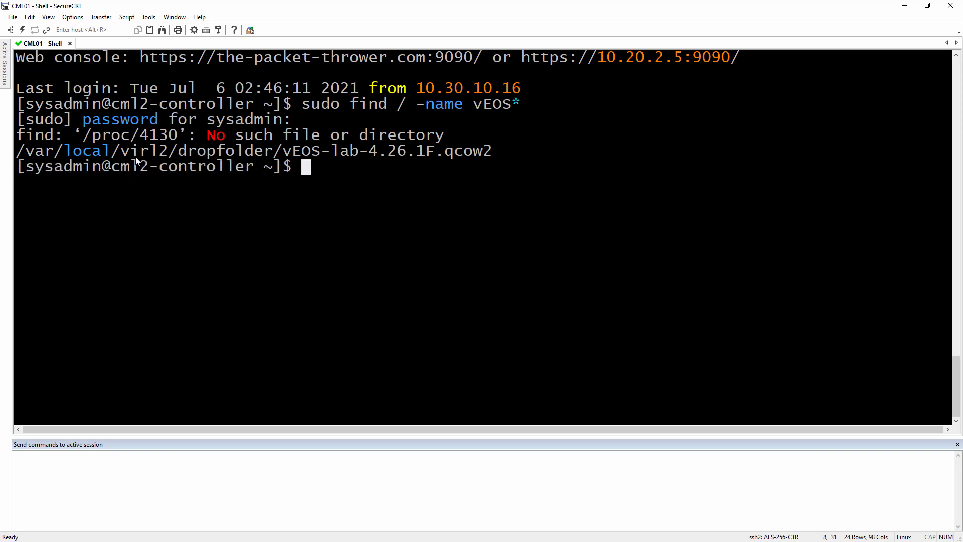
double_click(38, 150)
double_click(91, 152)
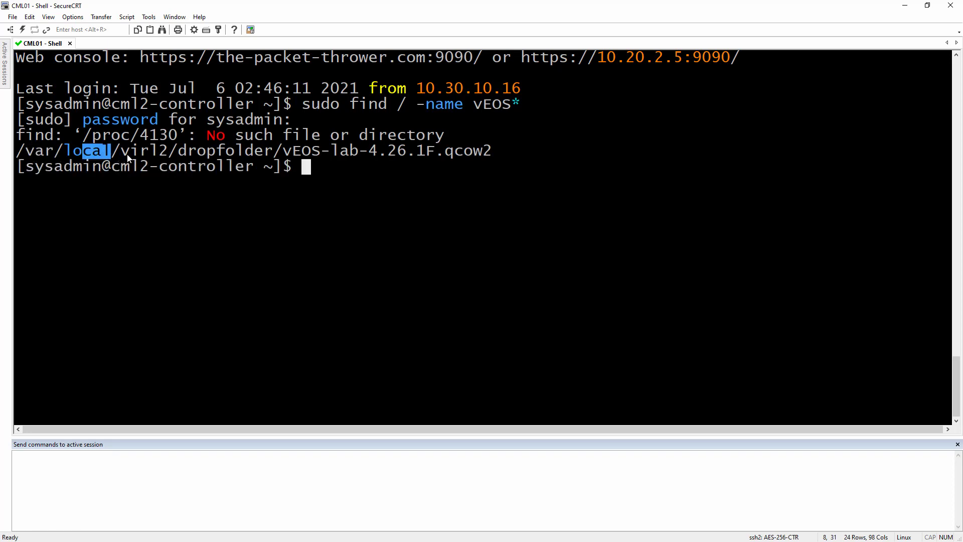
double_click(145, 152)
drag(197, 150, 495, 151)
key(ctrl+c)
- Copy vEOS-lab-4.26.1F.qcow2 into the command pane and start a cd to /var/local/virl2/refplat
click(484, 161)
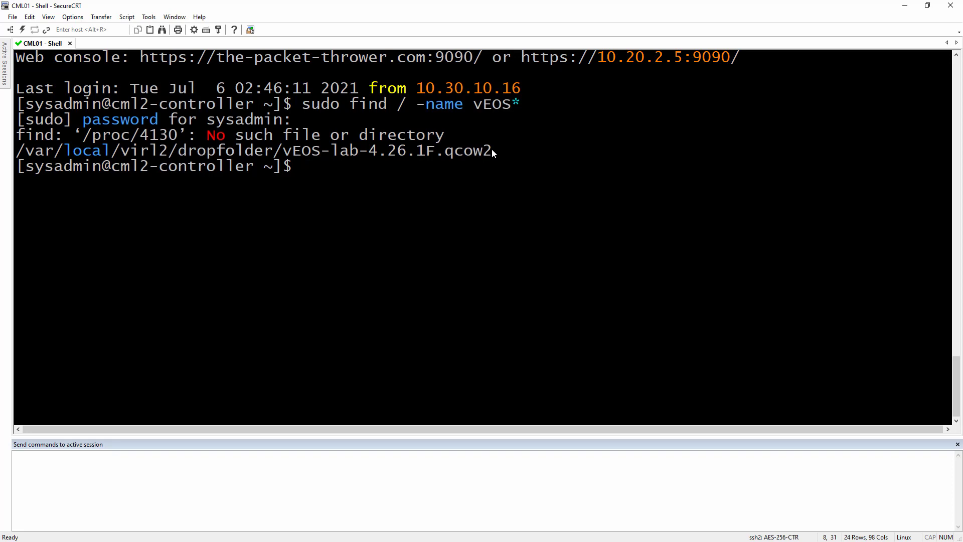
drag(492, 150, 288, 151)
middle_click(212, 484)
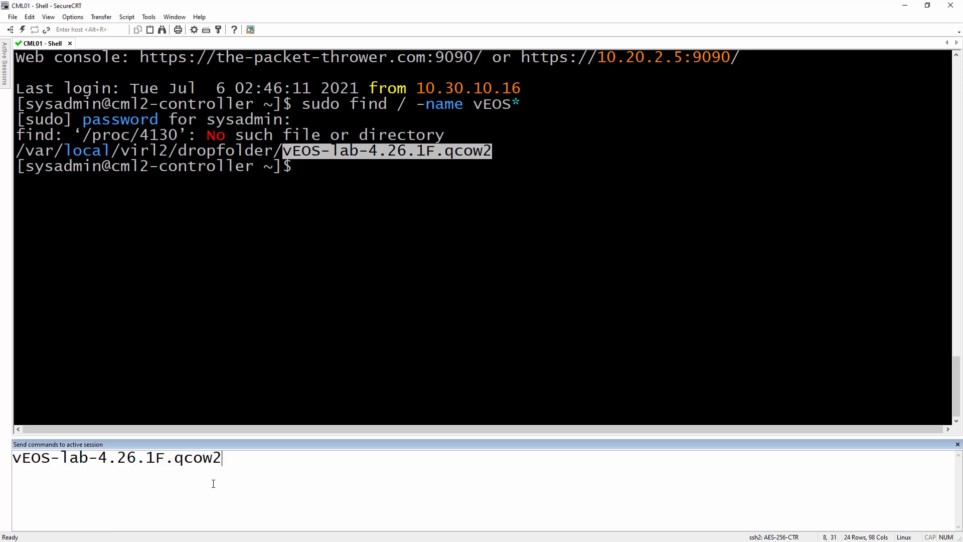
click(353, 368)
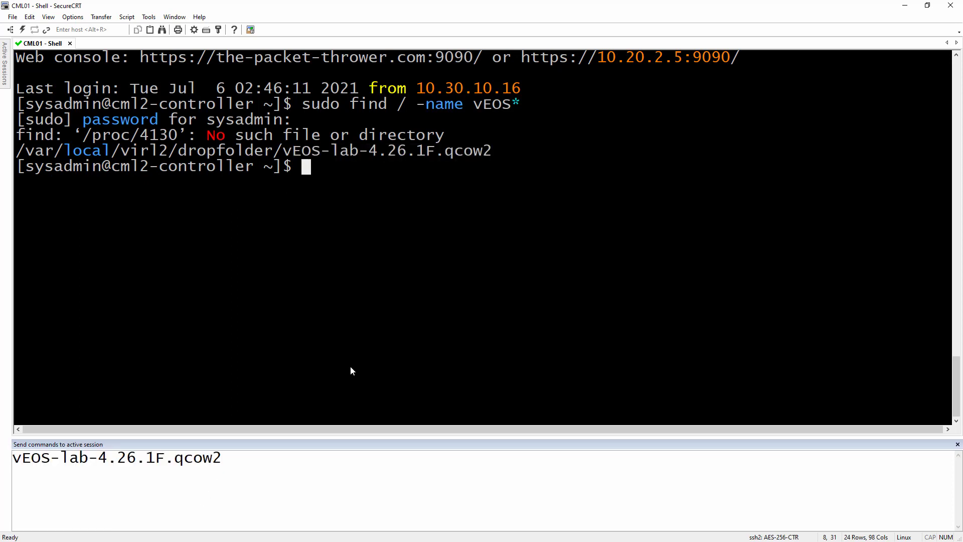
text(cd /var/local/virl2/refp)
- Change into the refplat folder and list it, noting the cdrom and diff folders
key(Tab)
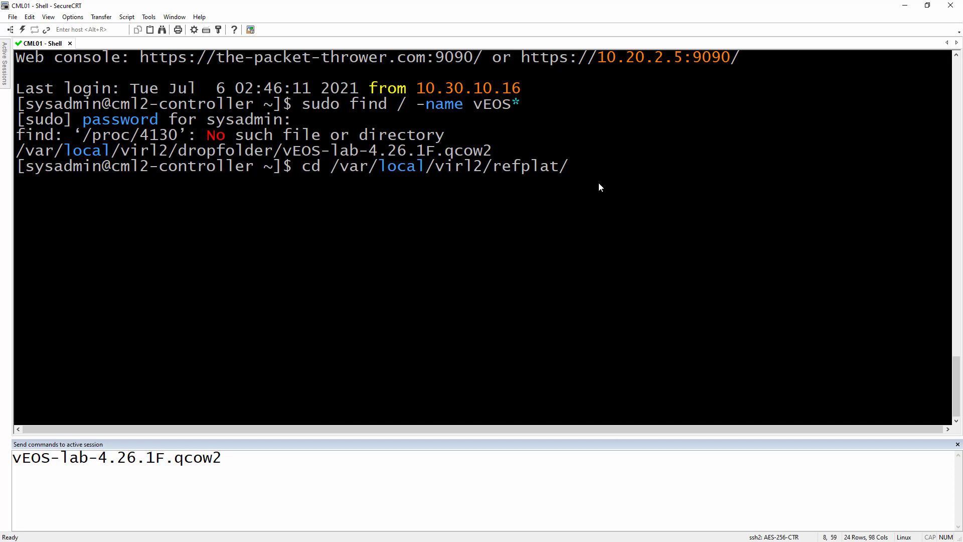
key(Return)
text(ls)
key(Return)
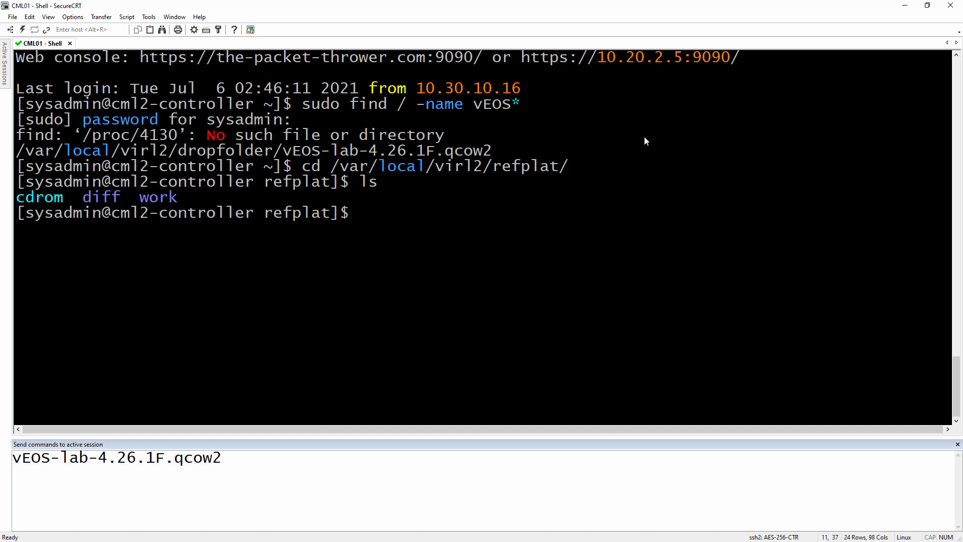
double_click(28, 198)
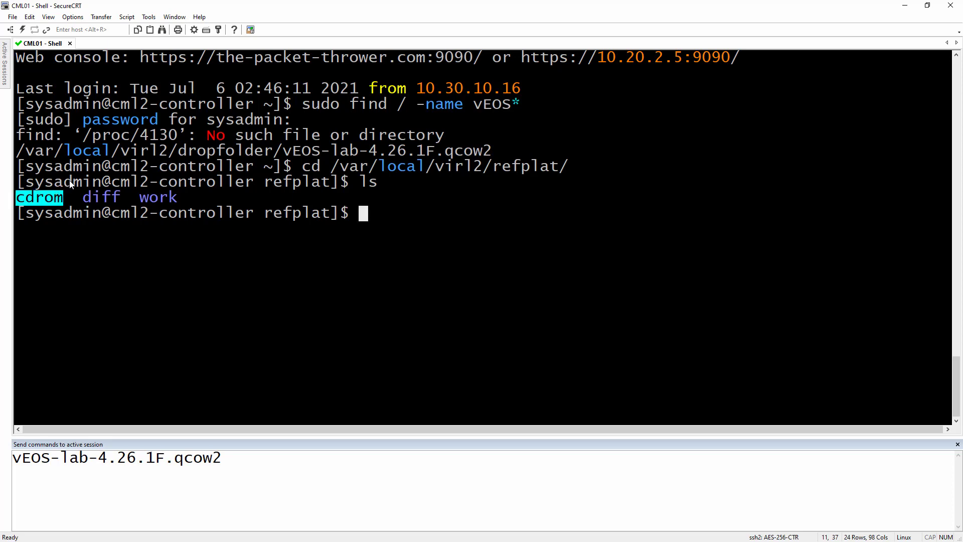
click(83, 239)
double_click(89, 198)
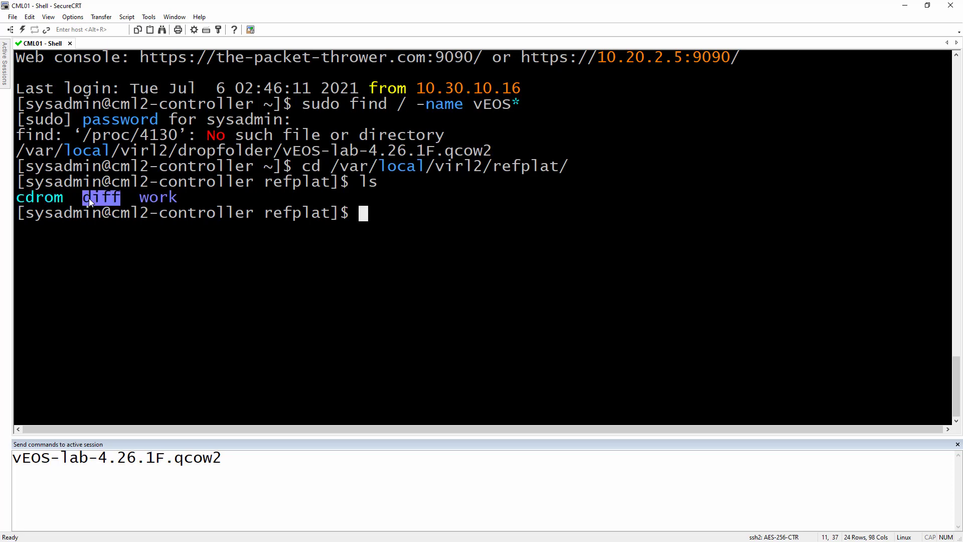
double_click(101, 204)
click(109, 214)
double_click(63, 200)
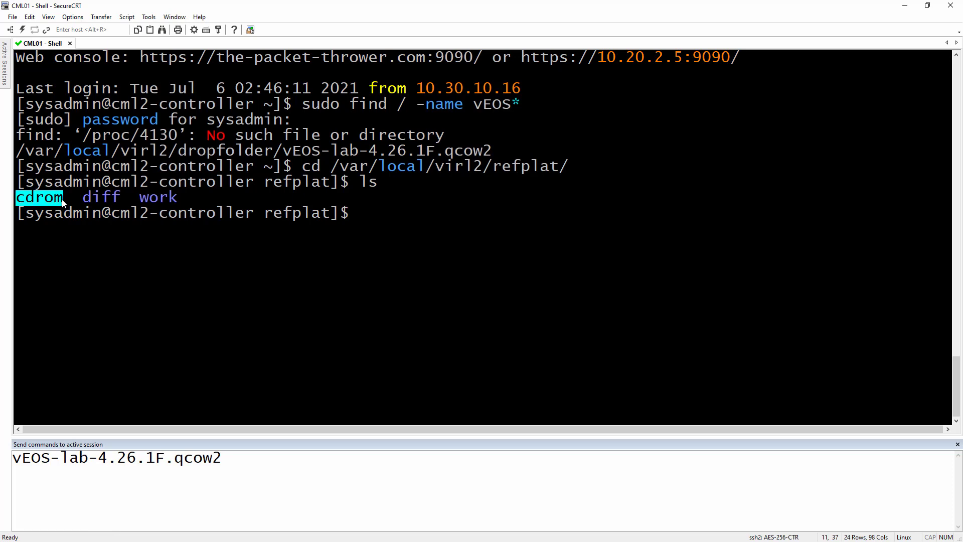
double_click(97, 203)
click(243, 277)
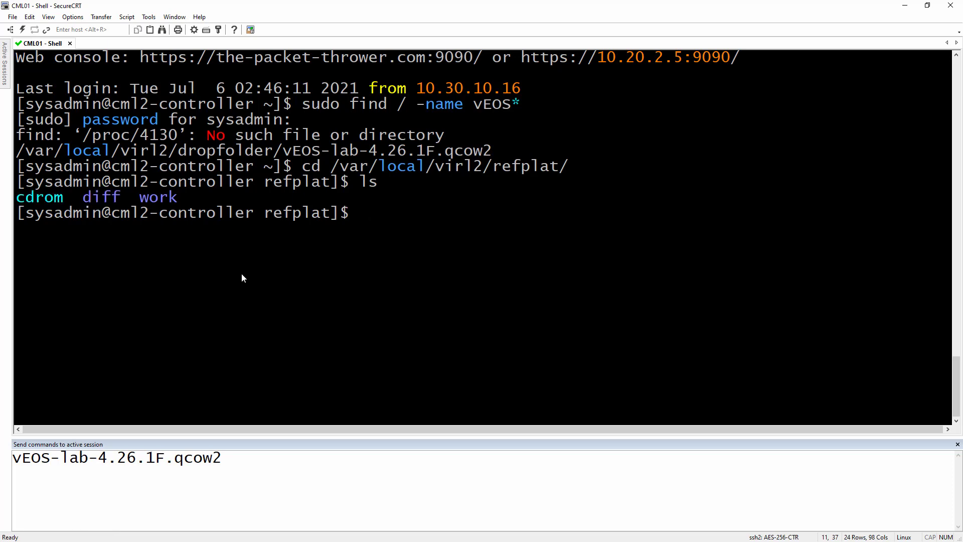
- Enter diff and list it with sudo ls, showing node-definitions and virl-base-images
text(cd diff)
key(Return)
text(ls)
key(Return)
text(sudo ls)
key(Return)
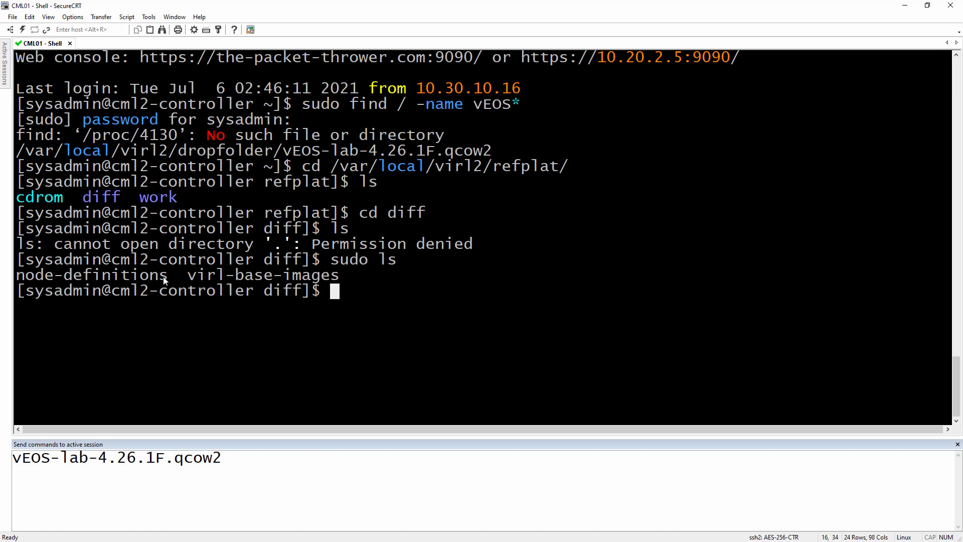
drag(160, 279, 22, 282)
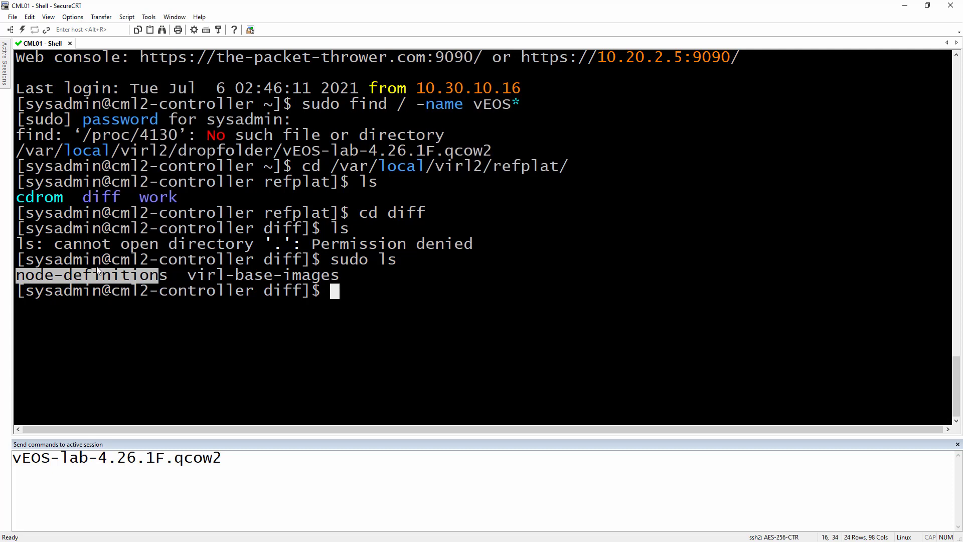
click(122, 296)
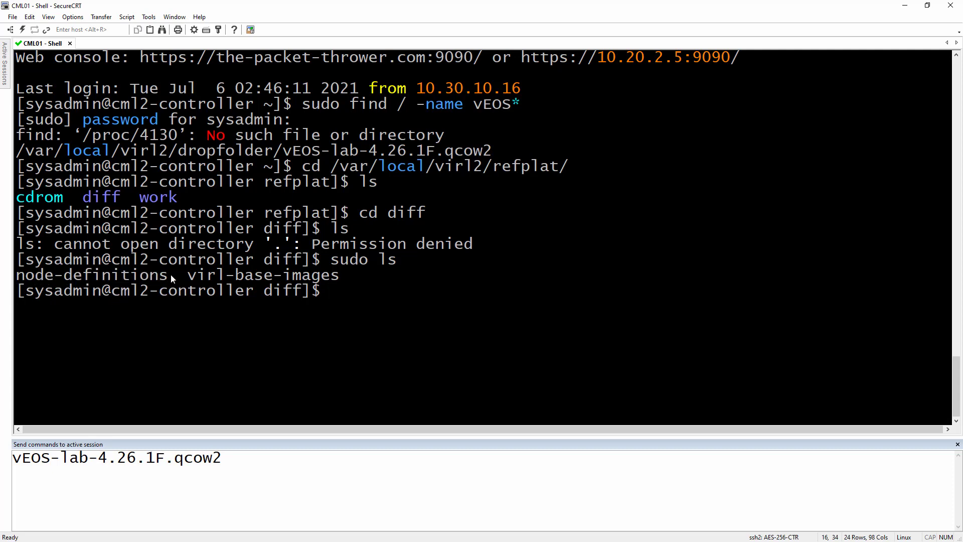
drag(189, 276, 340, 279)
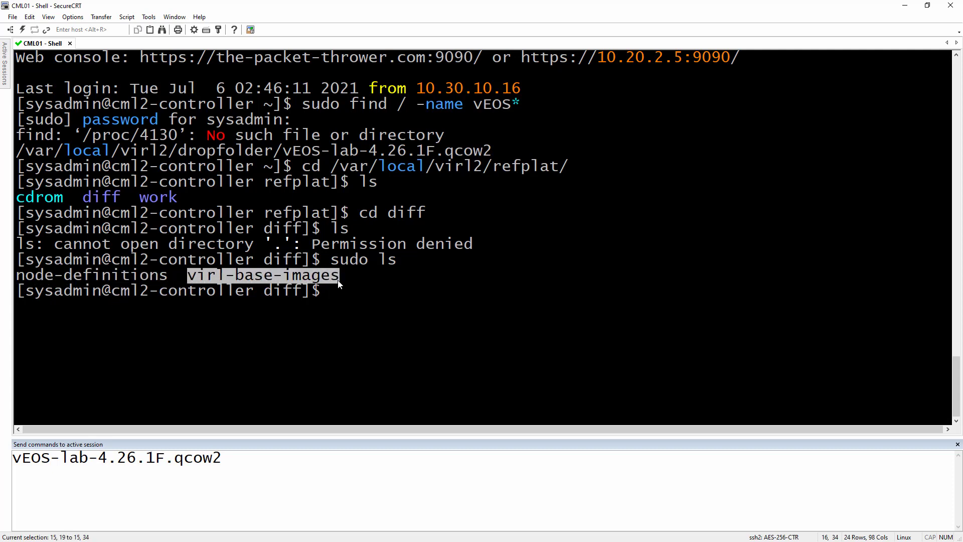
- Enter virl-base-images and list the base images, selecting the arista-veos-4.26.1F folder
text(cd)
right_click(324, 274)
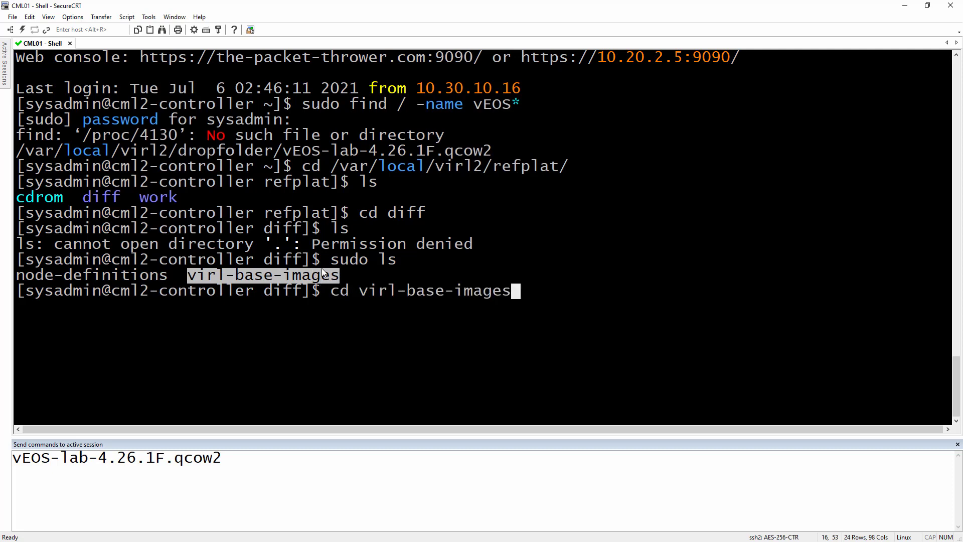
key(Return)
text(ls)
key(Return)
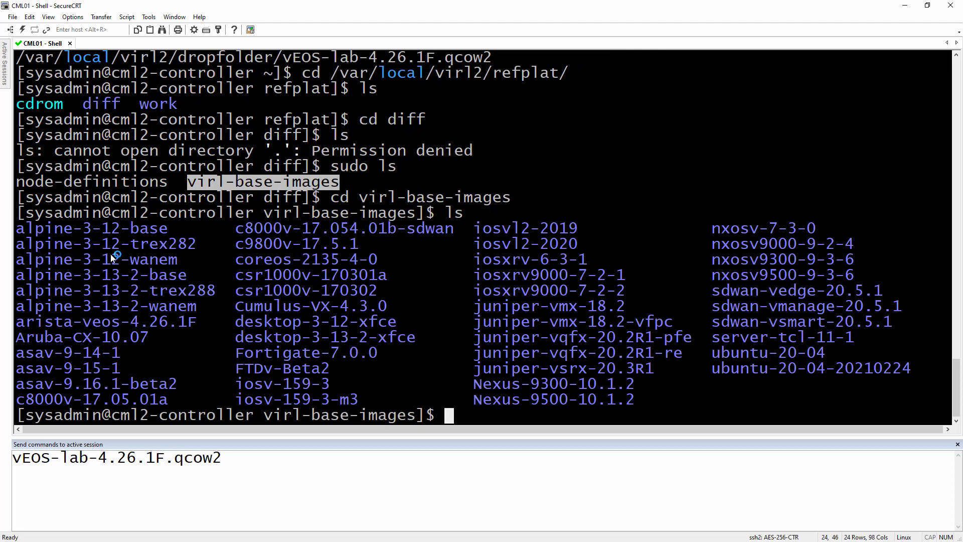
drag(129, 322, 135, 343)
drag(743, 275, 810, 291)
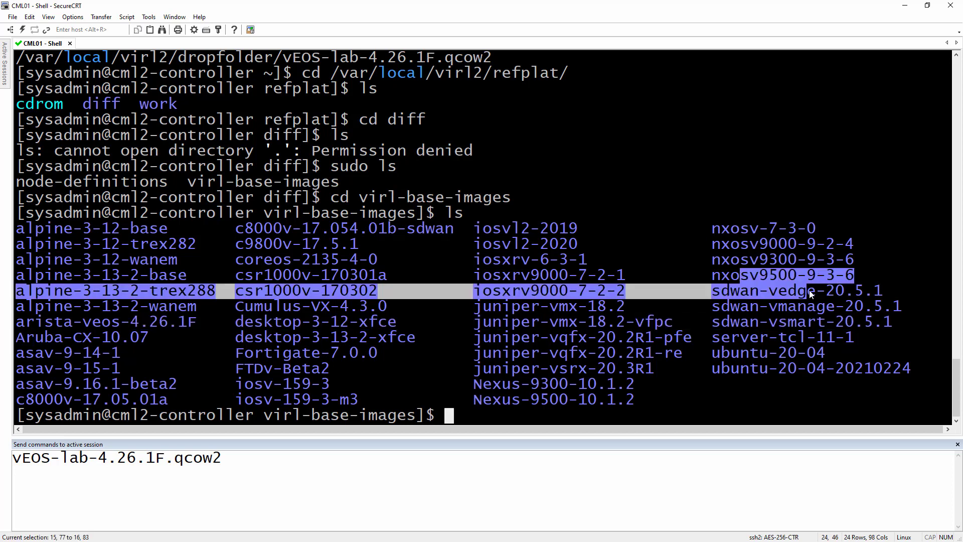
click(764, 306)
click(529, 320)
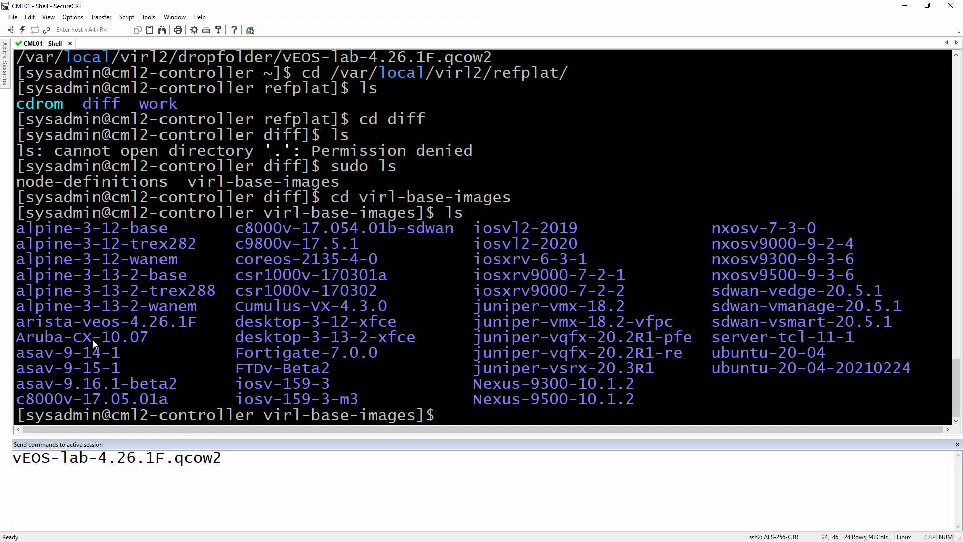
drag(189, 323, 58, 322)
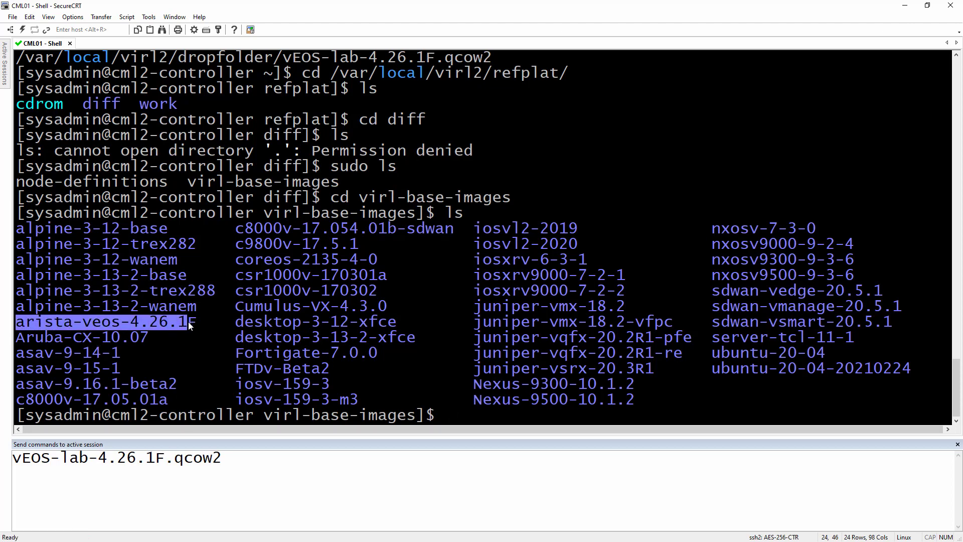
double_click(28, 326)
- Enter arista-veos-4.26.1F and list its files, highlighting Aboot-veos-serial-8.0.0.qcow2
text(cd)
right_click(229, 306)
key(Return)
text(ls)
key(Return)
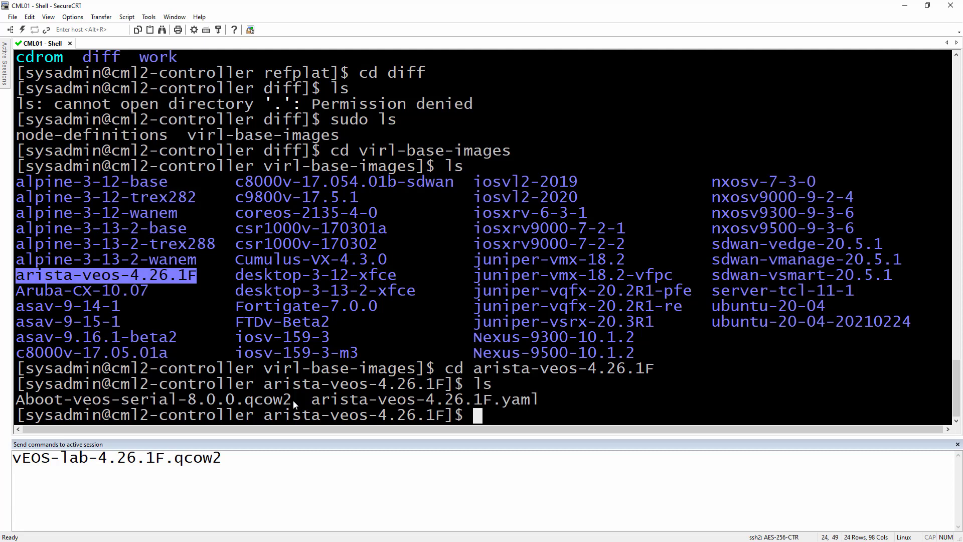
drag(294, 404, 20, 409)
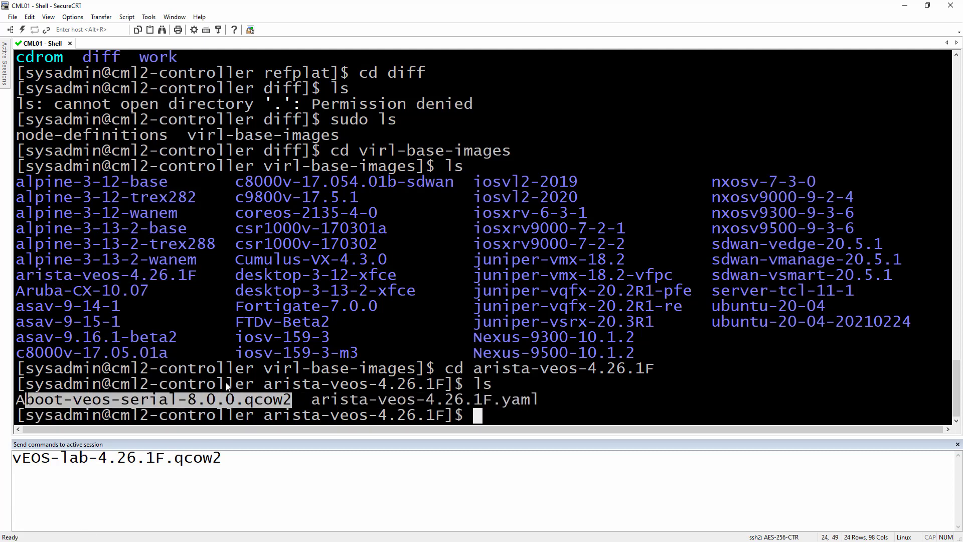
drag(312, 402, 542, 405)
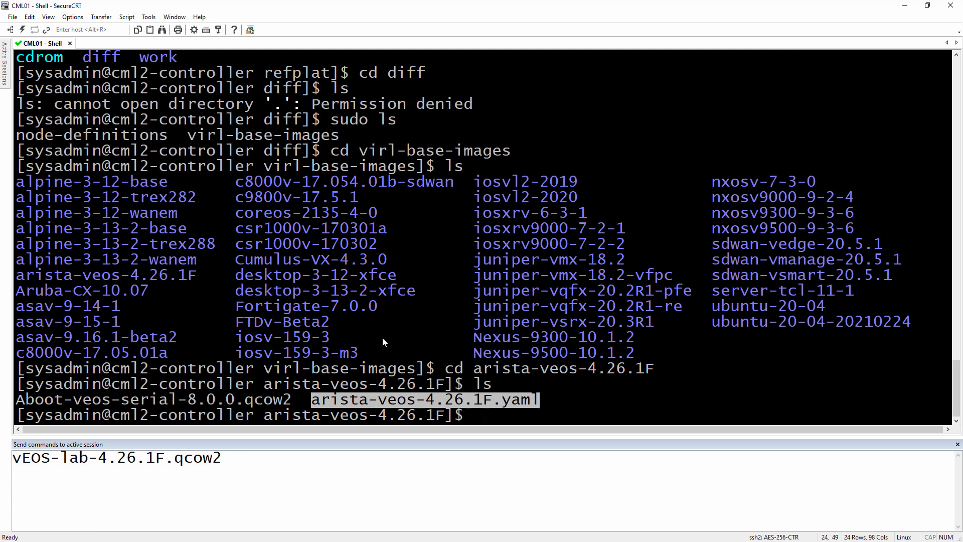
- Move vEOS-lab-4.26.1F.qcow2 from /var/local/virl2/dropfolder here with sudo mv, then run ls -ahl
click(436, 343)
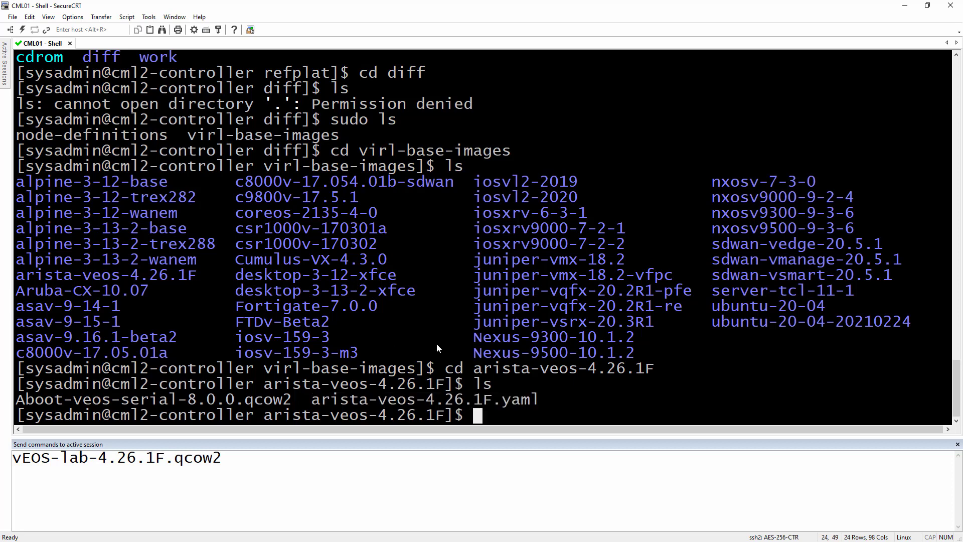
drag(231, 459, 11, 454)
scroll(333, 324, up, 3)
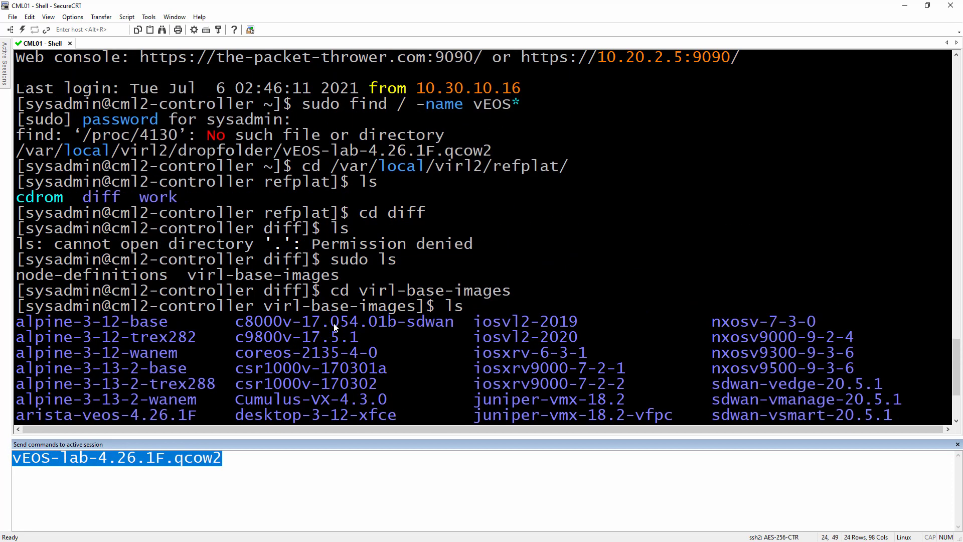
scroll(356, 304, up, 2)
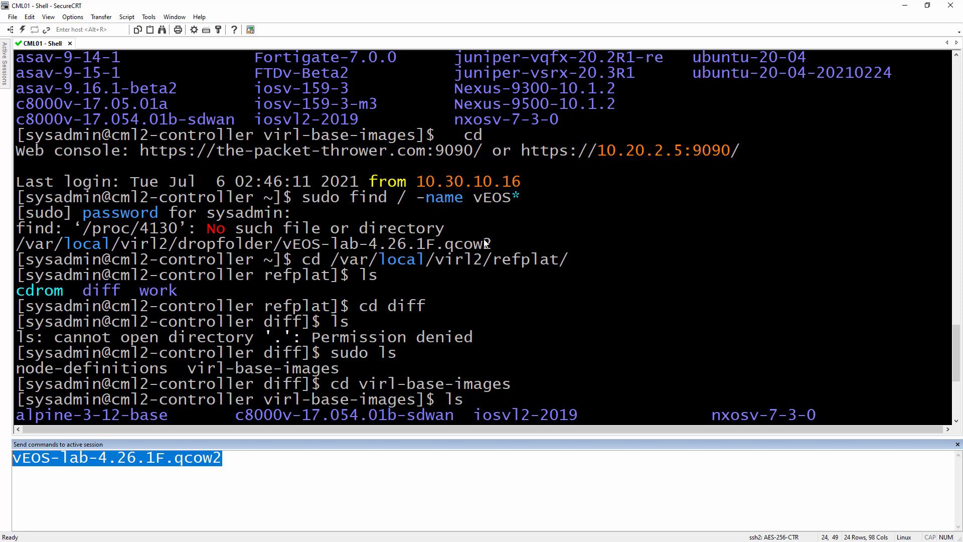
drag(487, 244, 7, 244)
scroll(317, 284, down, 5)
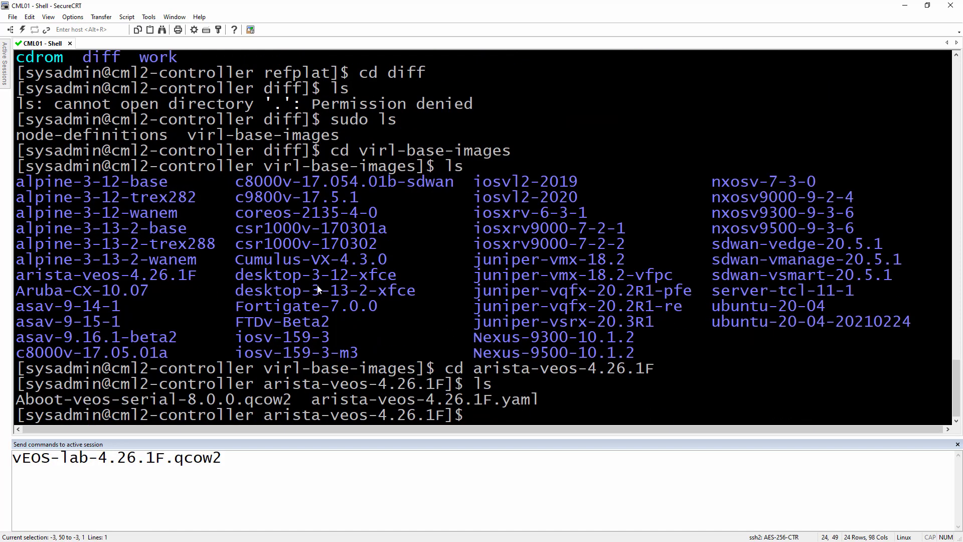
text(sudo mv)
right_click(491, 280)
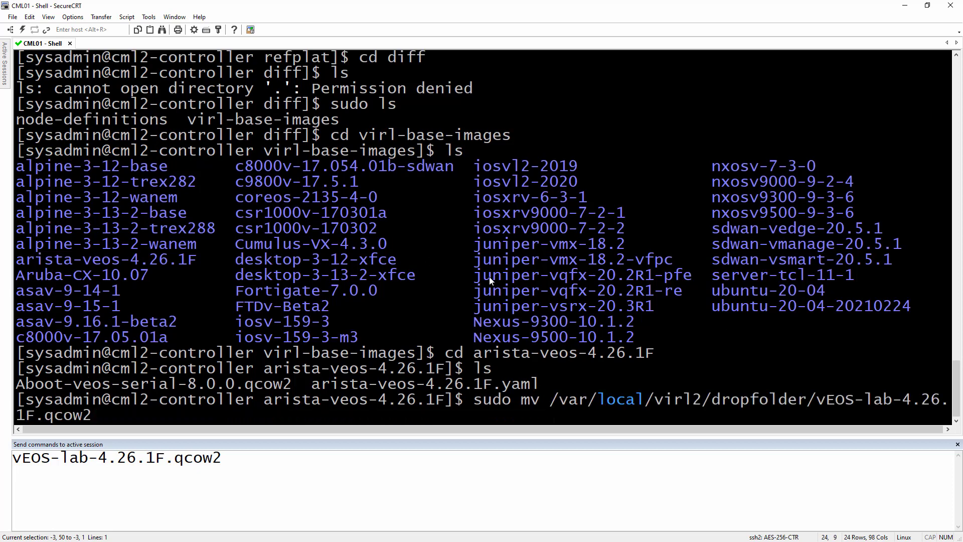
text(.)
key(Return)
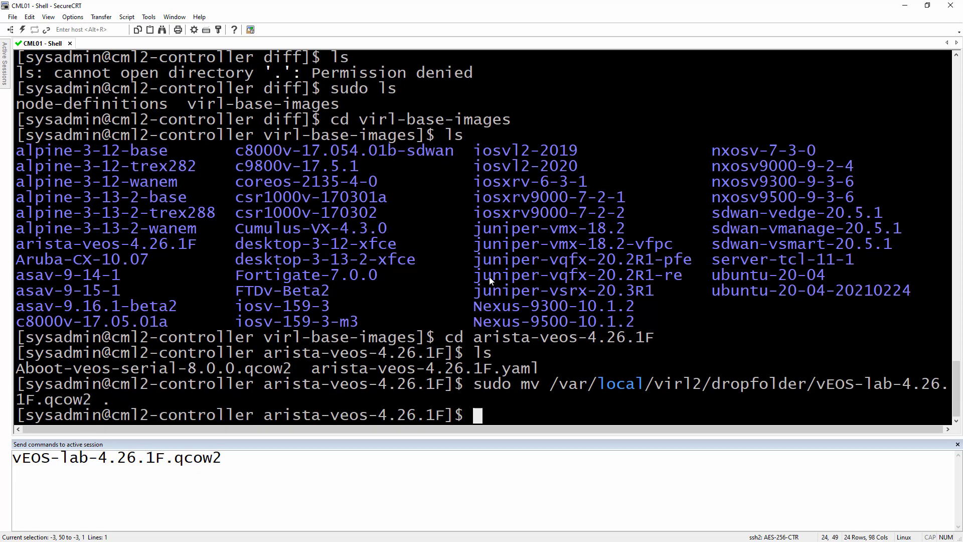
text(ls -ahl)
key(Return)
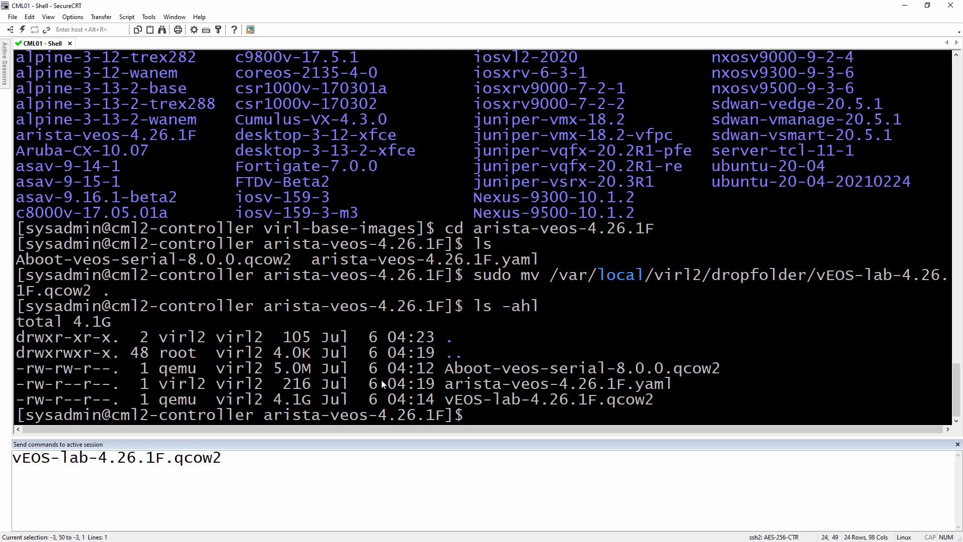
- Compare the moved vEOS disk's qemu owner and permissions with the Aboot disk's
drag(448, 402, 652, 401)
drag(446, 368, 464, 369)
drag(167, 404, 261, 404)
click(176, 408)
click(111, 389)
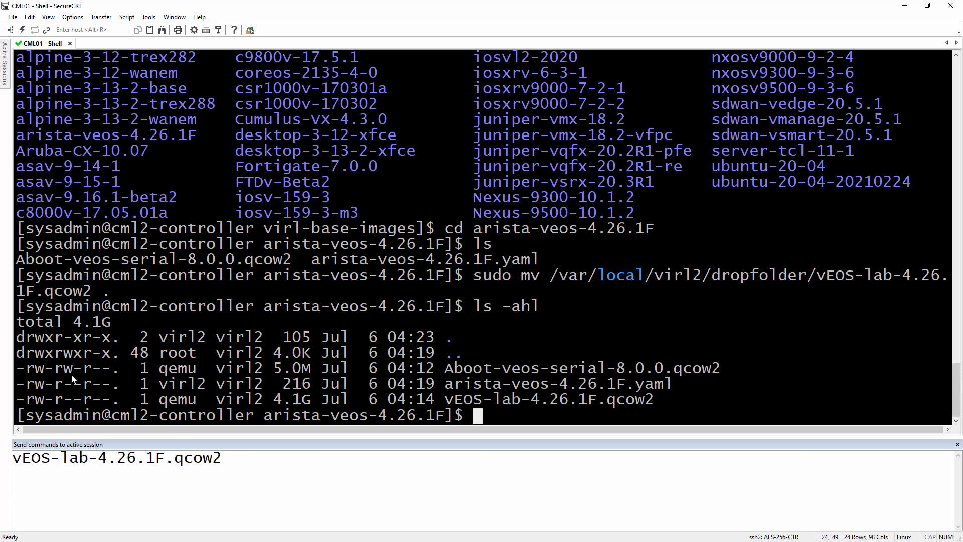
drag(473, 370, 445, 374)
drag(37, 377, 67, 399)
click(240, 359)
- Apply sudo chmod 664 to vEOS-lab-4.26.1F.qcow2 and confirm -rw-rw-r-- with ls -ahl
text(sudo ch)
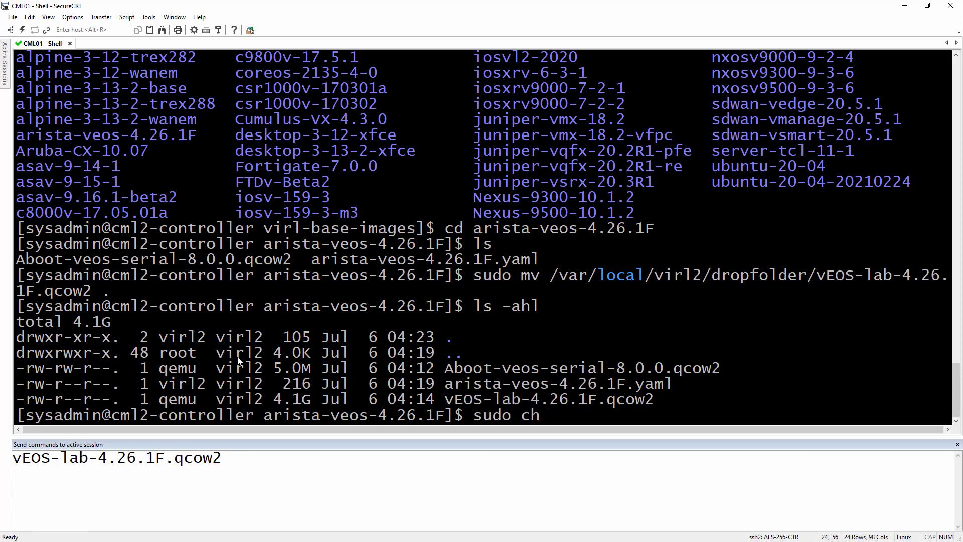
text(mod 664)
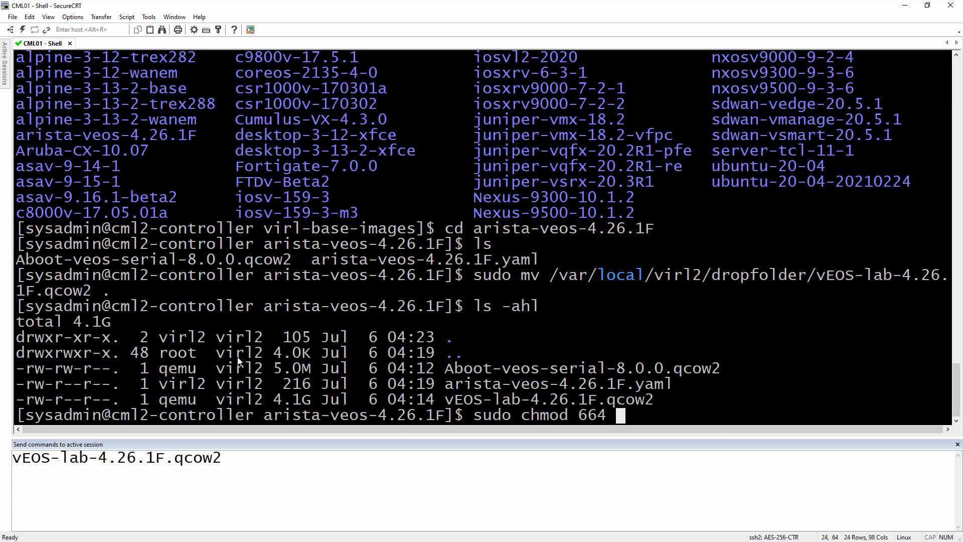
text( vE)
key(Tab)
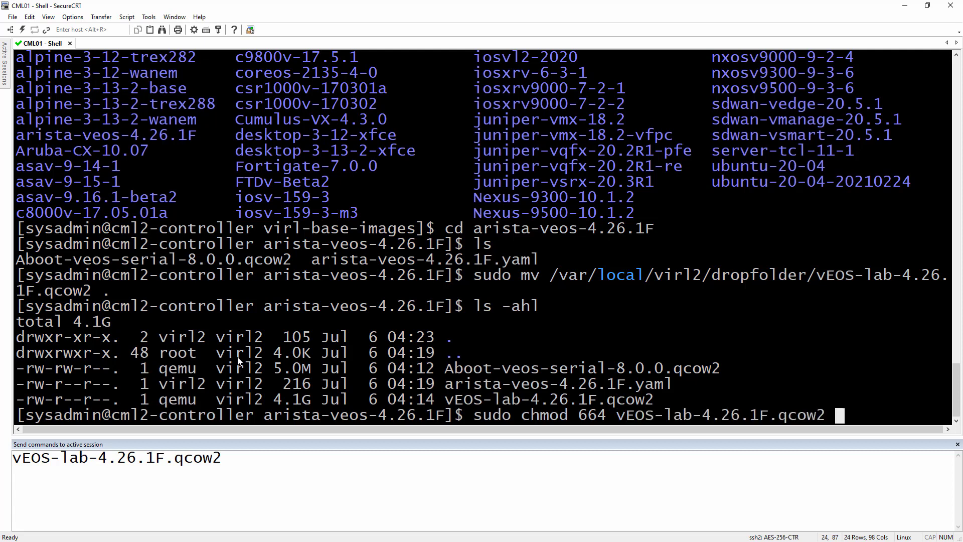
key(Return)
key(Up)
key(Up)
key(Return)
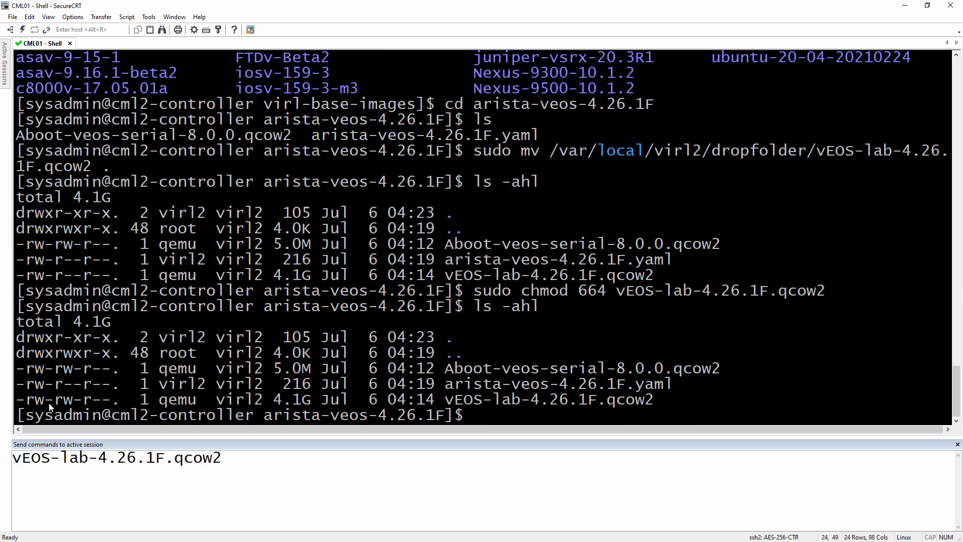
drag(46, 400, 102, 399)
drag(28, 370, 111, 369)
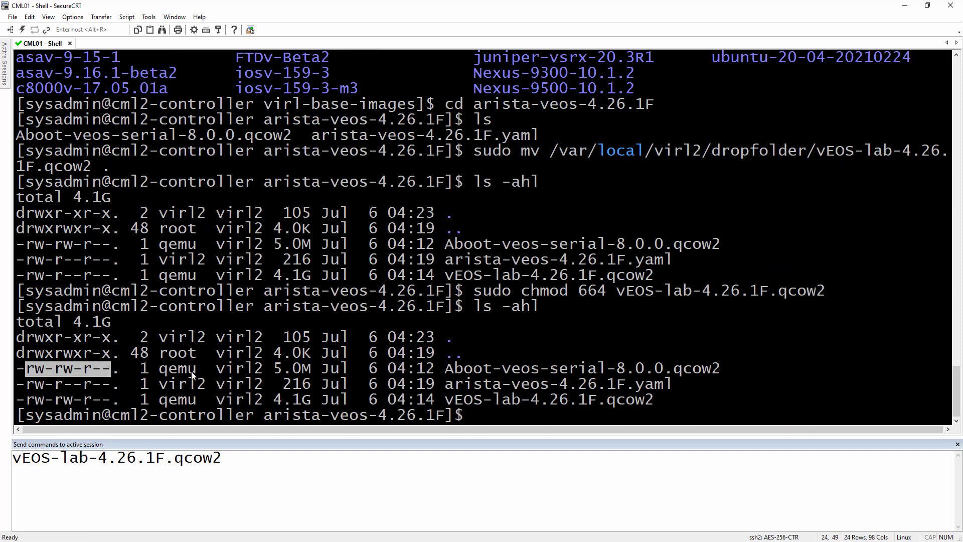
drag(675, 384, 444, 384)
- Open arista-veos-4.26.1F.yaml in vi with sudo and locate the disk_image entry
text(vi)
key(BackSpace)
key(BackSpace)
text(sudo vi)
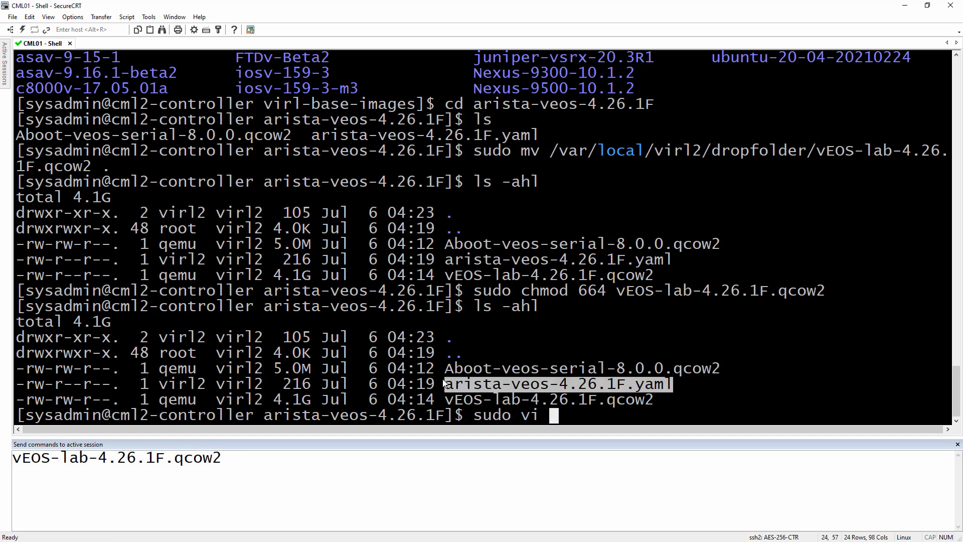
middle_click(553, 292)
key(Return)
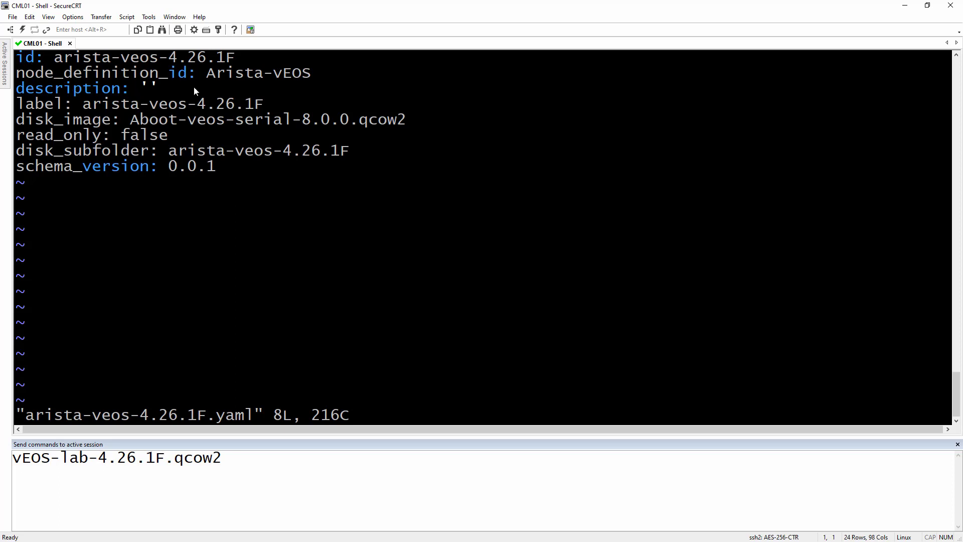
drag(17, 121, 113, 123)
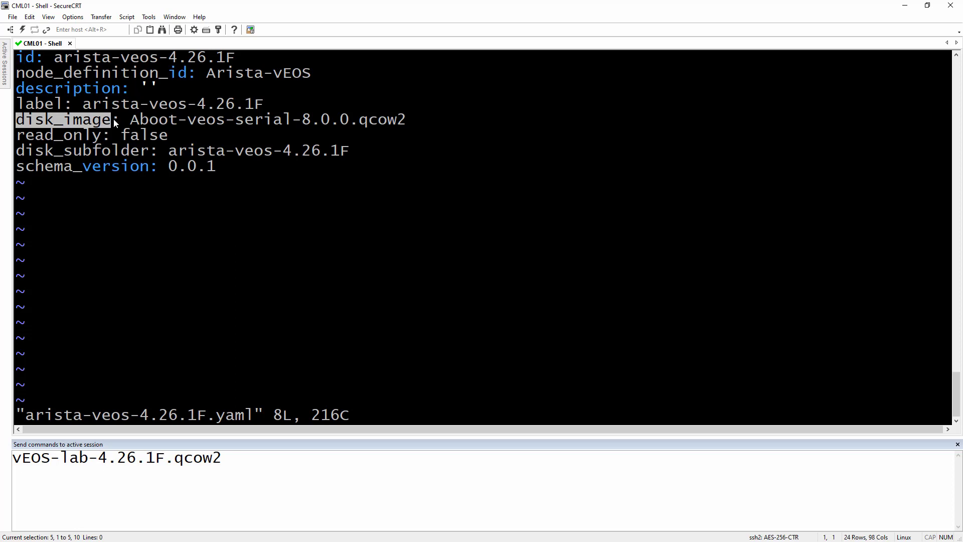
click(157, 136)
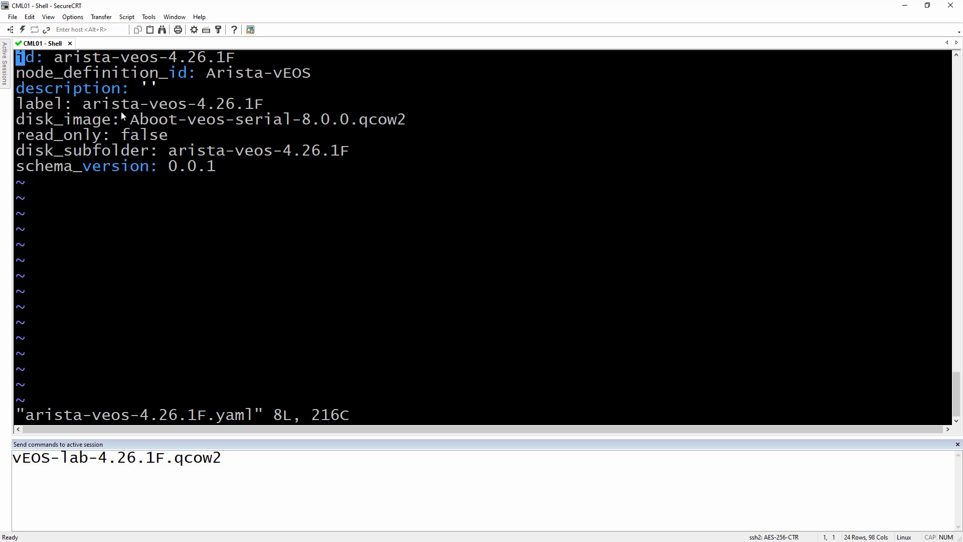
- Add 'disk_image_2: vEOS-lab-4.26.1F.qcow2', save with :wq, and run sudo reboot
key(Down)
key(Down)
key(Down)
key(Down)
text(o)
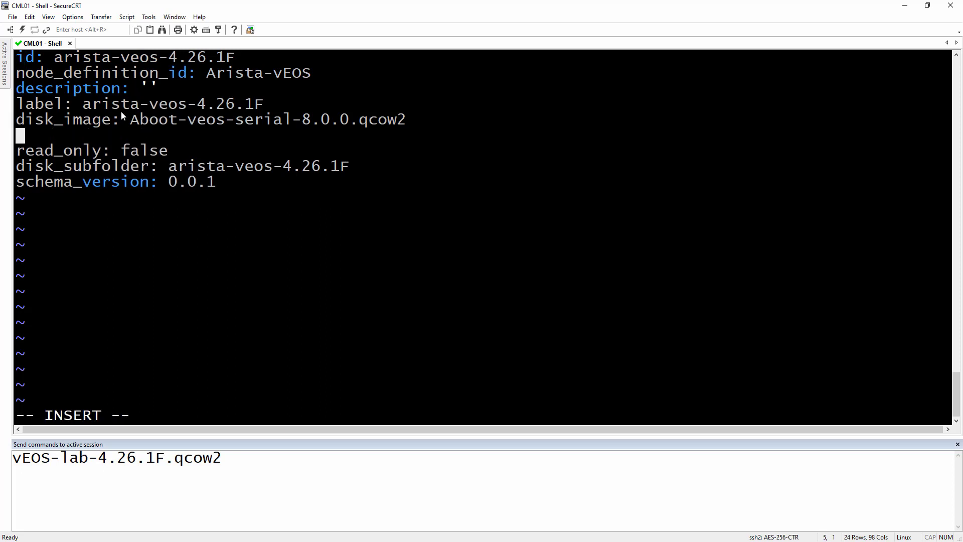
text(disk_)
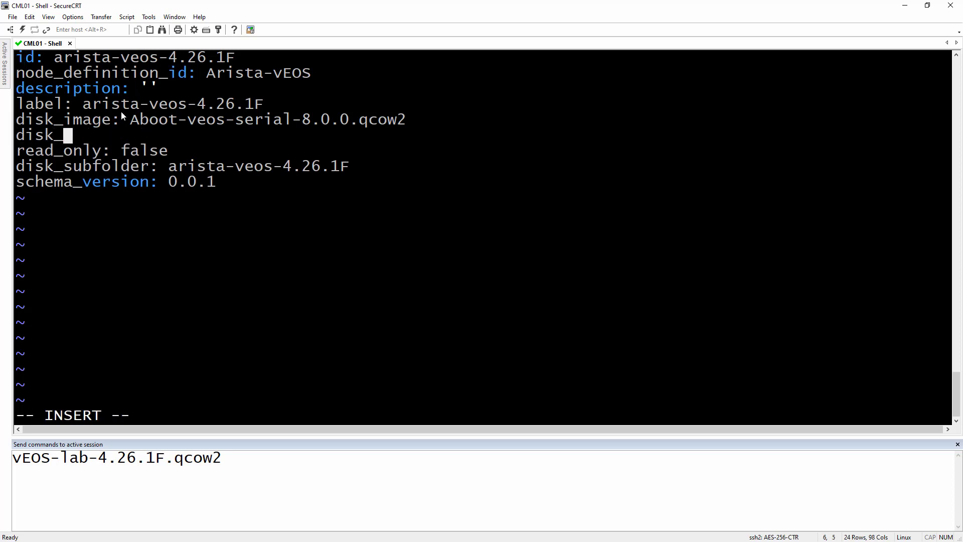
text(image_2:)
drag(222, 458, 13, 457)
key(ctrl+c)
right_click(340, 311)
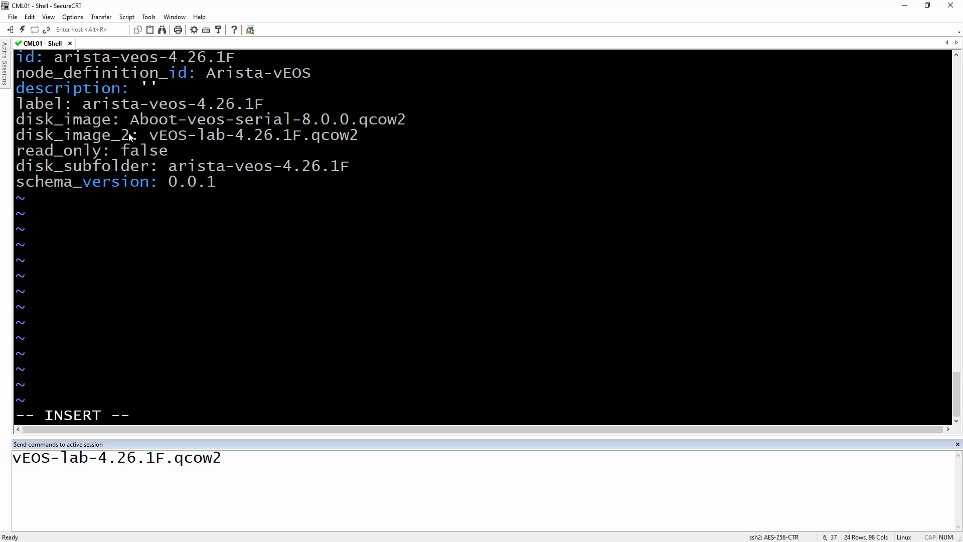
key(Escape)
text(:wq!)
key(Return)
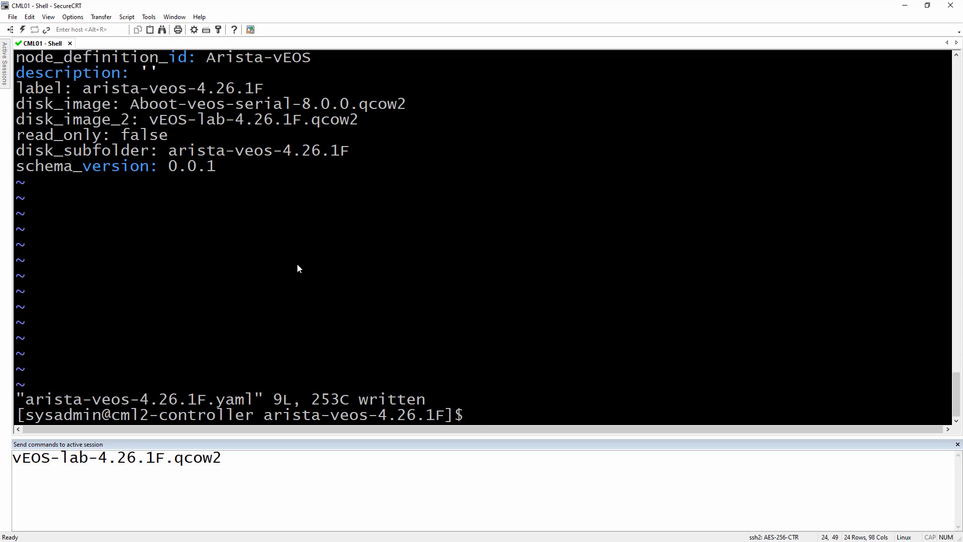
text(sudo reboot)
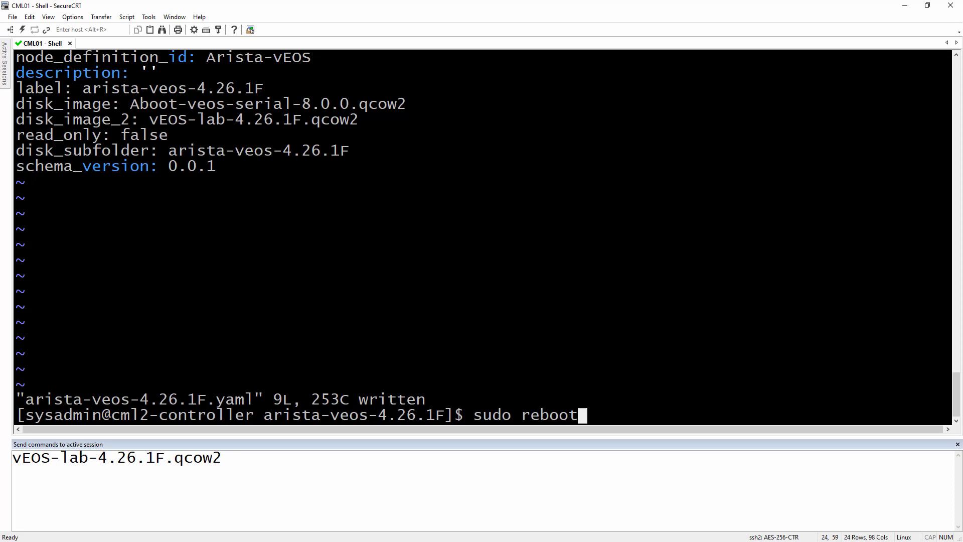
key(Return)
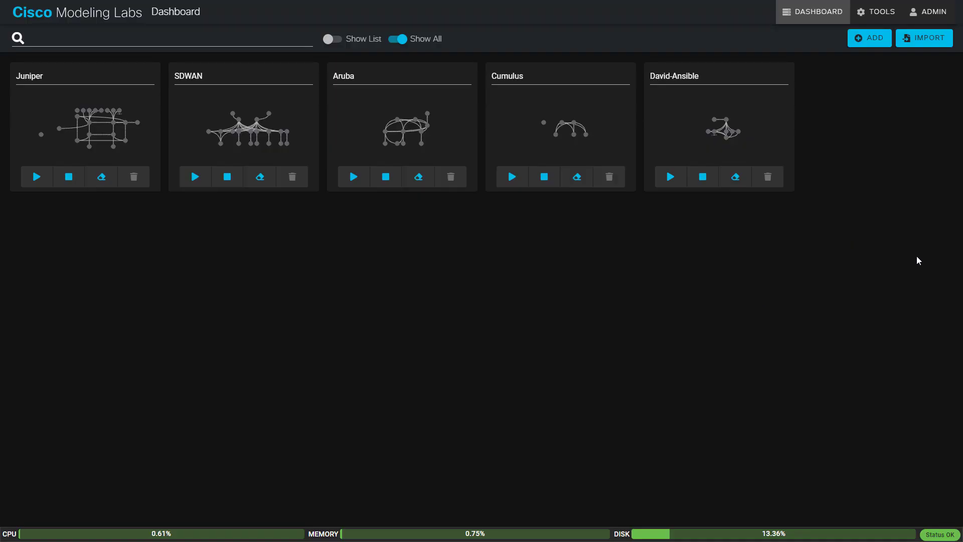
- Create a new lab titled Arista Lab and place two Arista VEOS nodes on the canvas
click(863, 45)
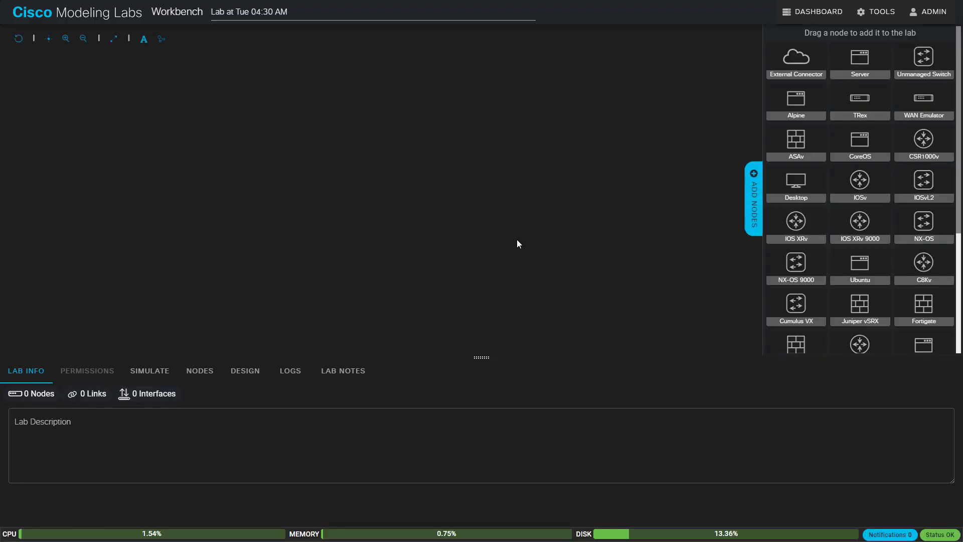
click(235, 14)
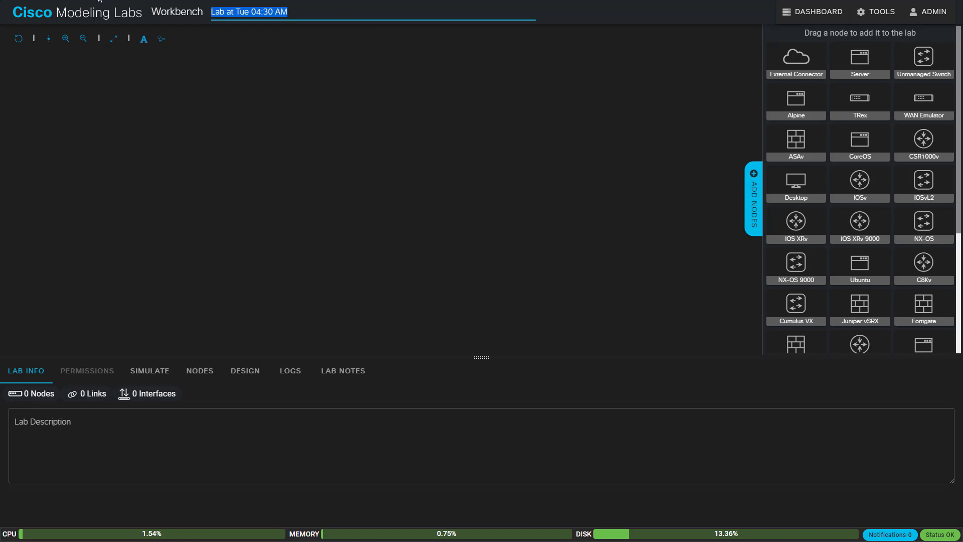
text(Arista Lab)
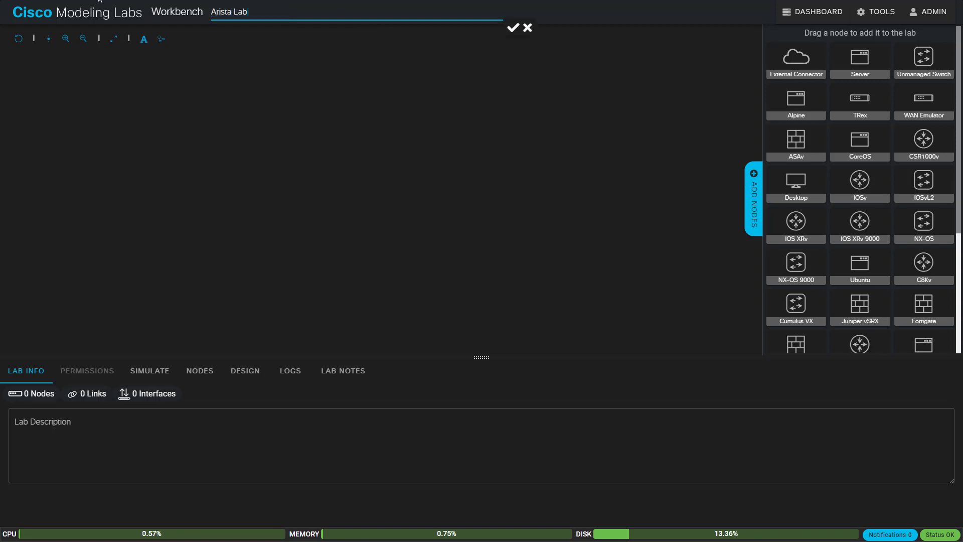
key(Return)
scroll(943, 227, down, 4)
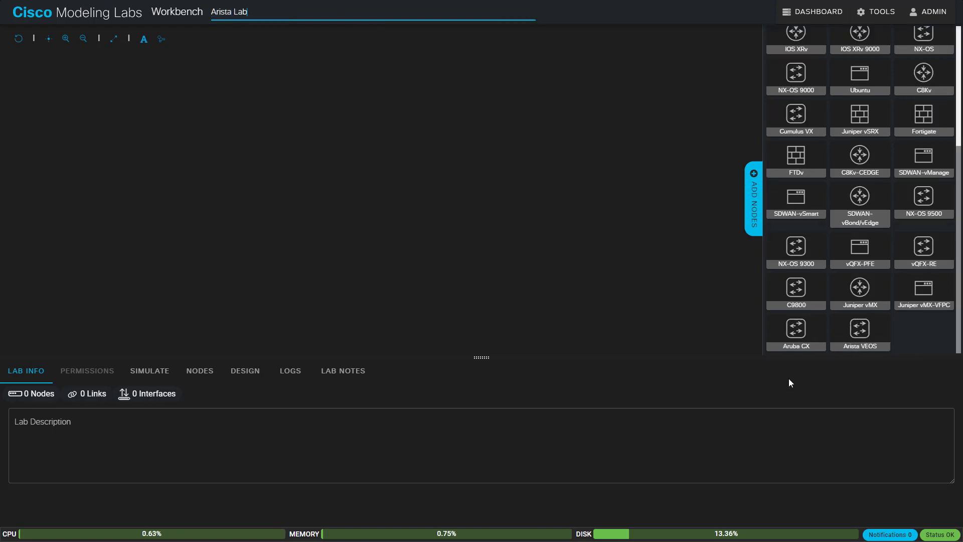
drag(871, 332, 630, 266)
drag(280, 185, 280, 185)
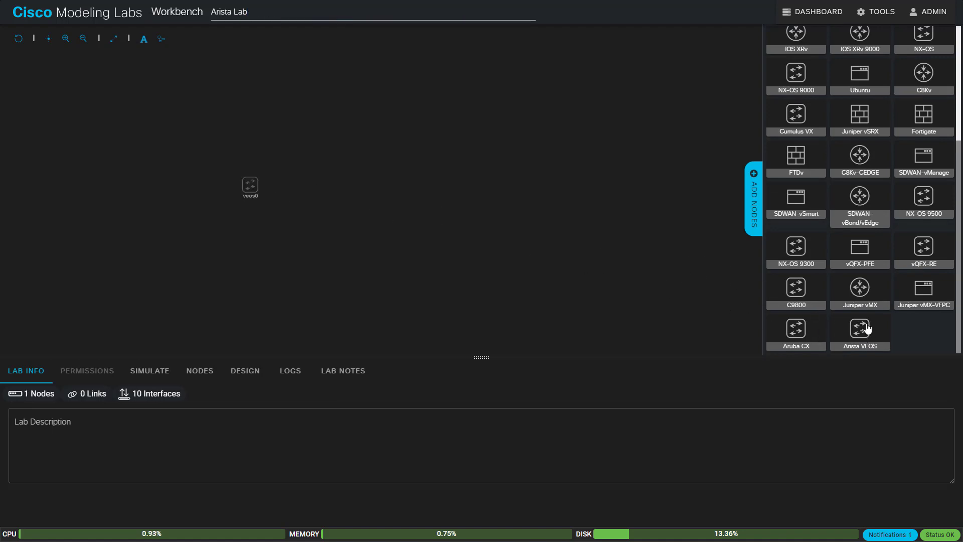
drag(860, 330, 672, 276)
drag(358, 191, 354, 186)
- Rename the two Arista VEOS nodes to veos01 and veos02
click(257, 189)
click(312, 237)
scroll(312, 237, up, 3)
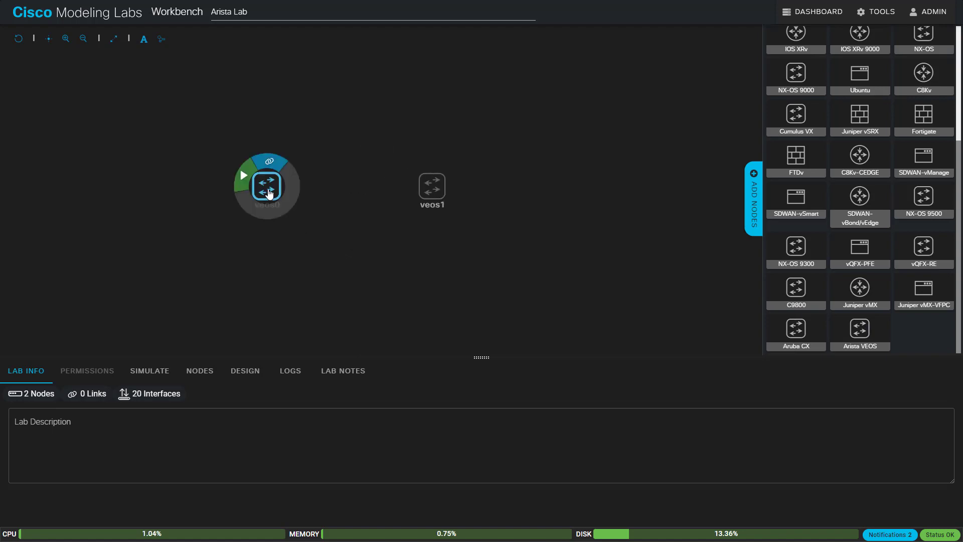
click(266, 187)
click(62, 456)
text(1)
key(Return)
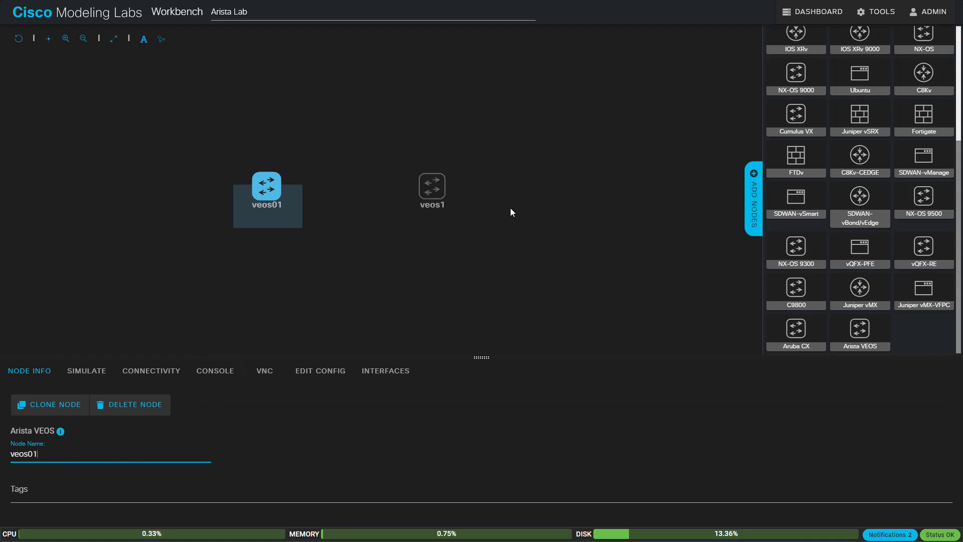
click(440, 197)
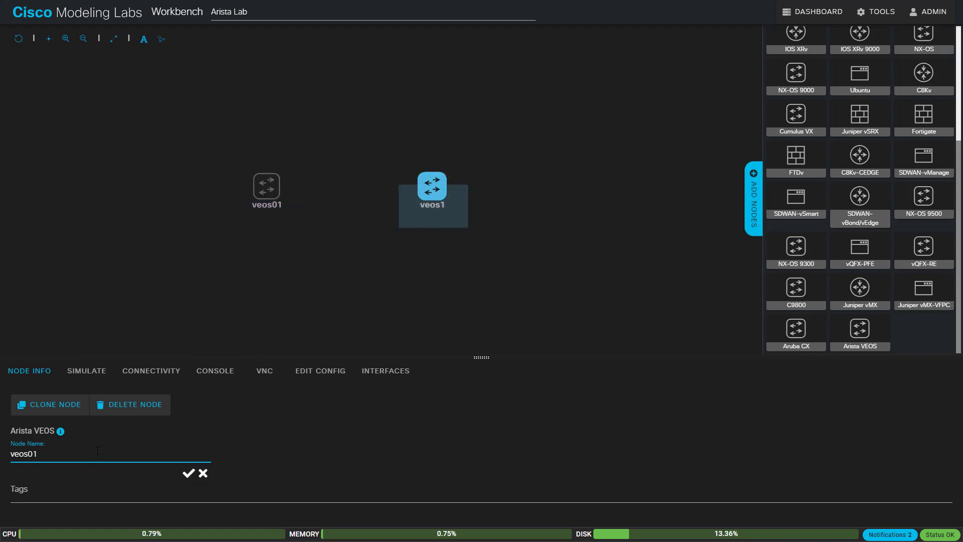
key(BackSpace)
text(2)
key(Return)
click(192, 330)
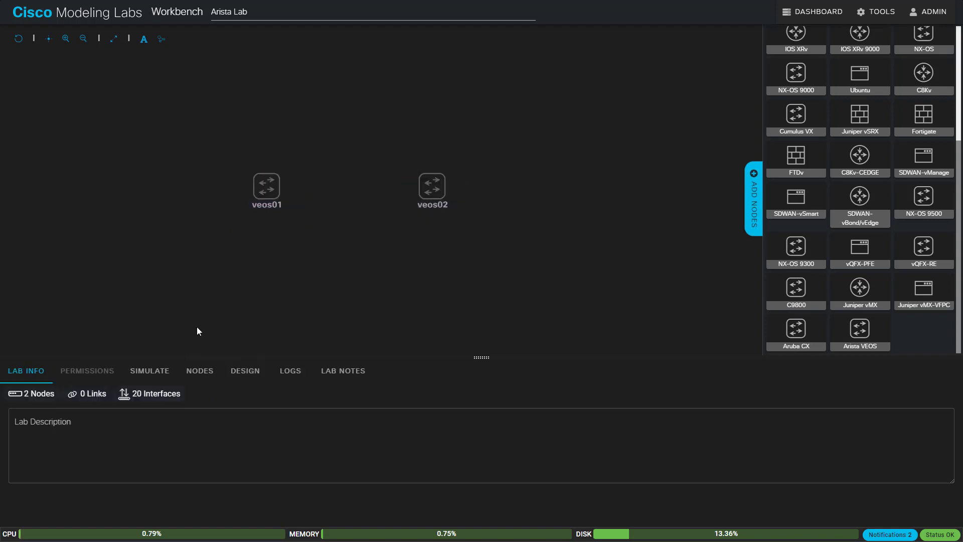
- Link veos01 Eth1 to veos02 Eth1
drag(275, 173, 433, 189)
click(438, 276)
click(401, 308)
click(529, 273)
click(507, 303)
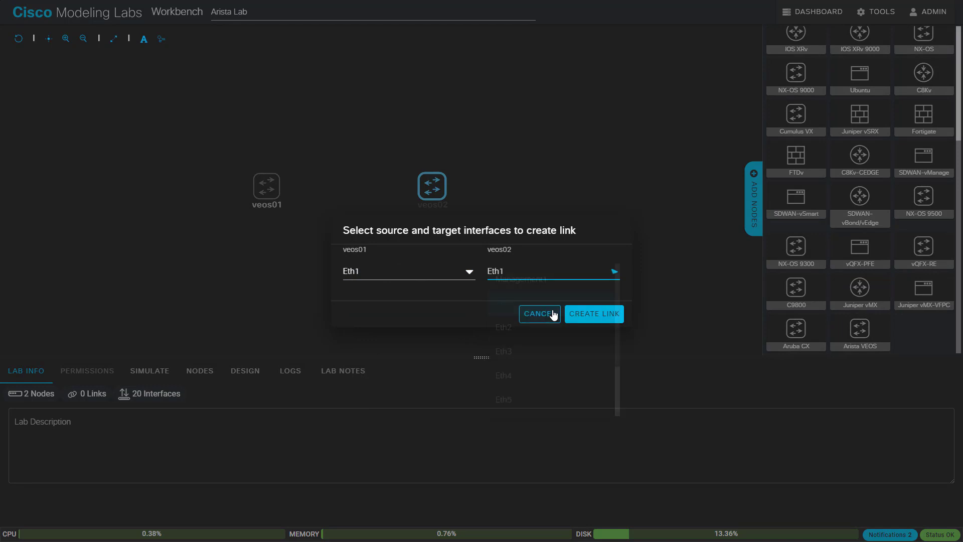
click(582, 314)
- Add a second link between veos01 and veos02 and show the lab's simulation controls
drag(275, 173, 433, 188)
click(593, 321)
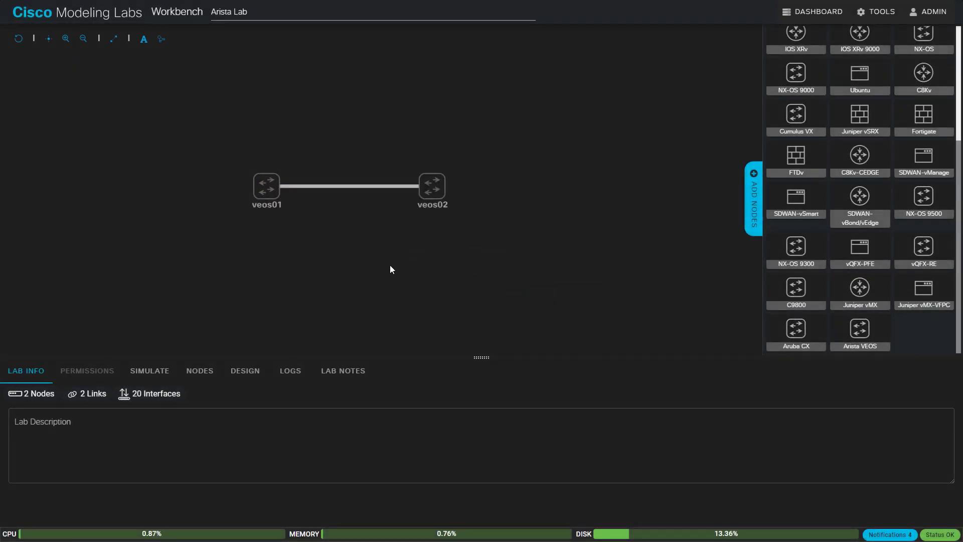
click(150, 370)
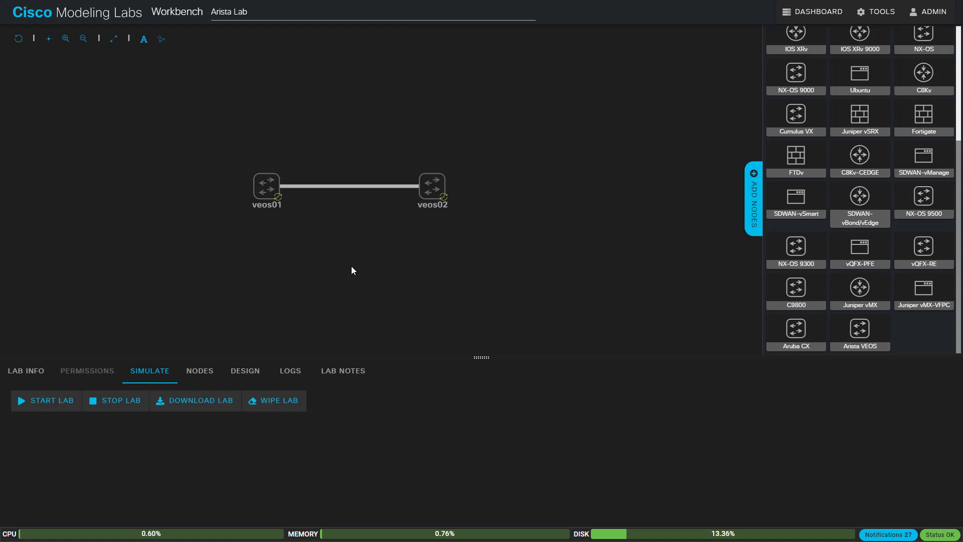
- Log in to veos02's console as admin
click(266, 187)
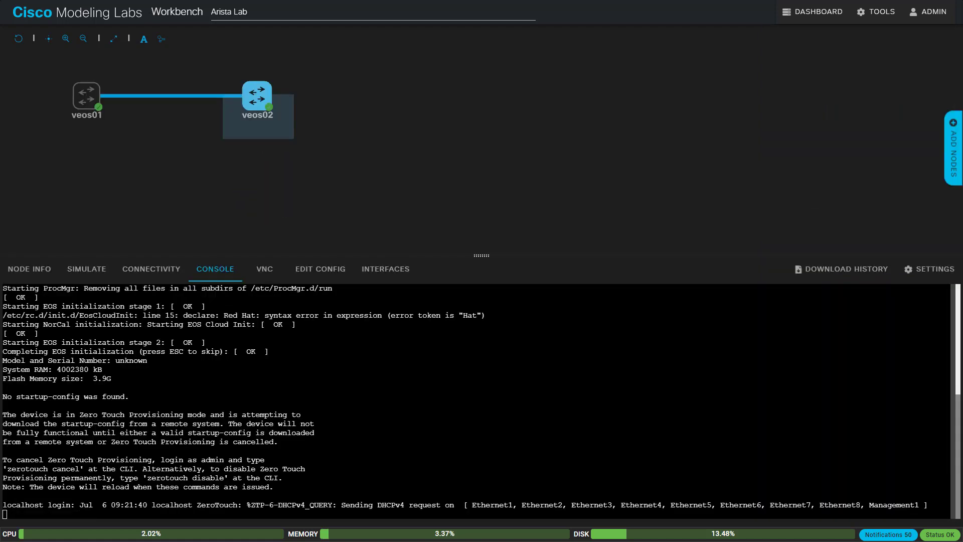
key(Return)
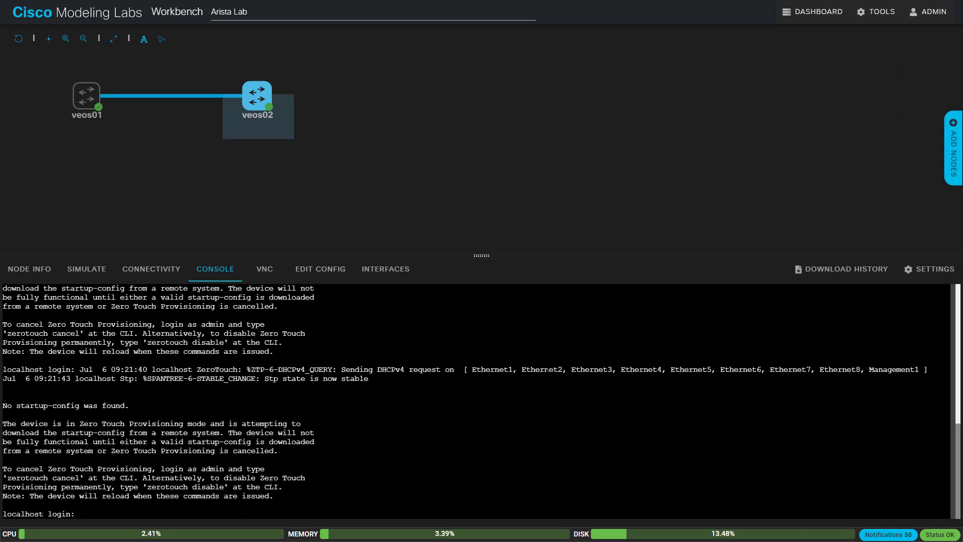
text(admin)
key(Return)
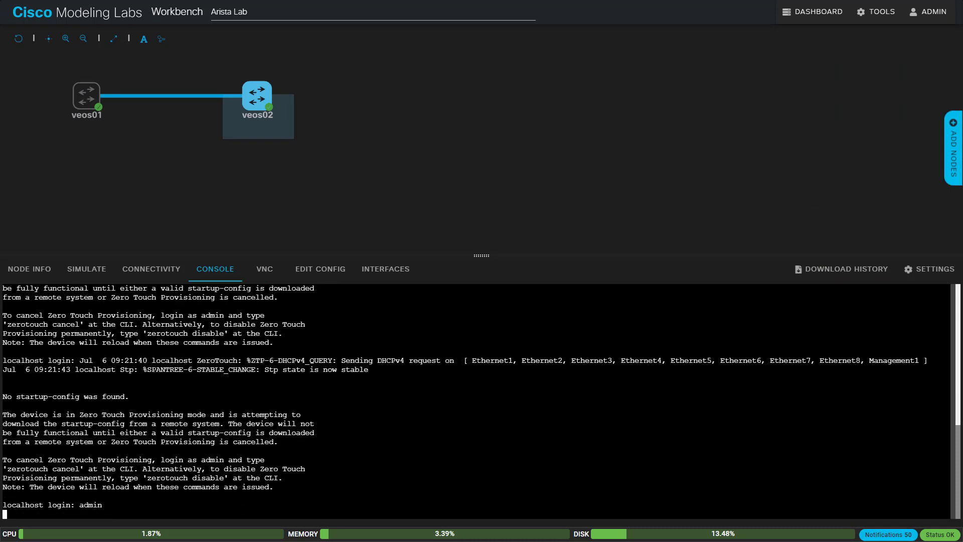
- Enter privileged mode with 'en' and run 'zerotouch disable'
text(en)
key(Return)
text(zer)
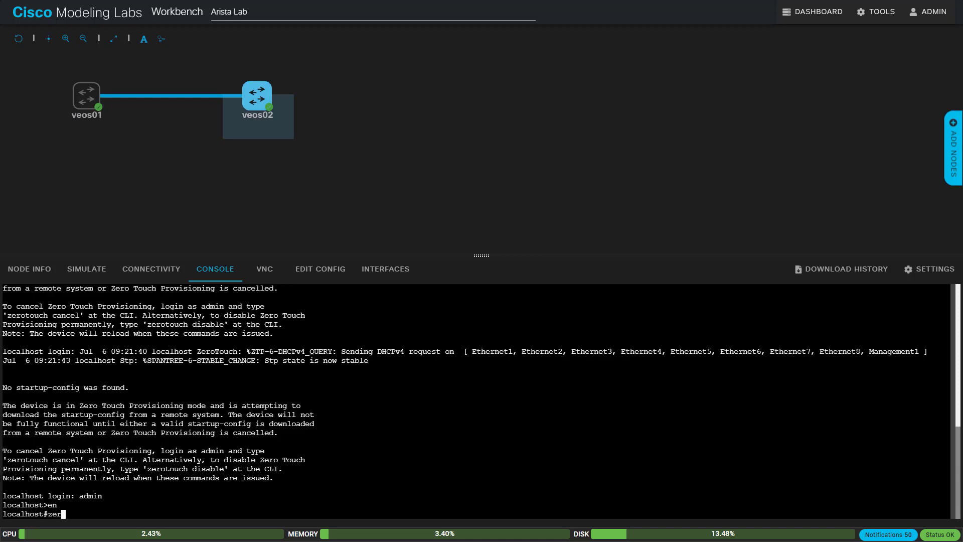
text(otouch disable)
key(Return)
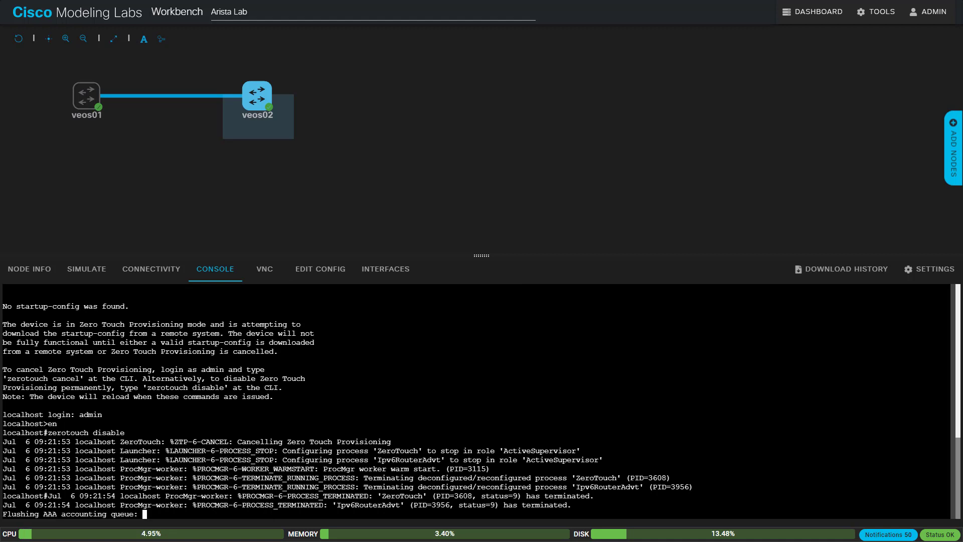